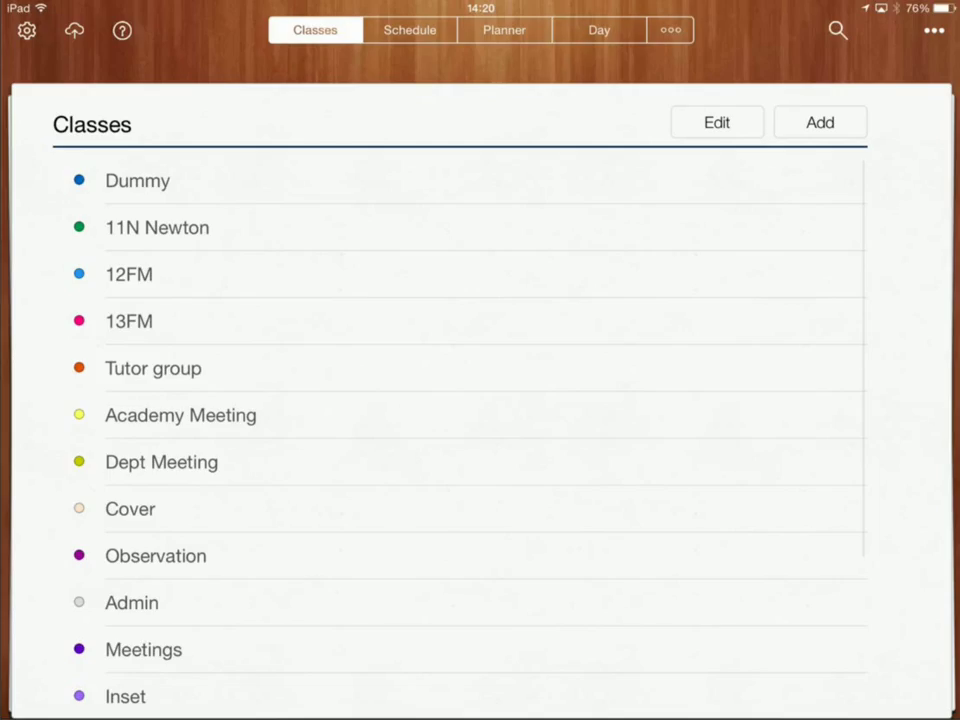
- Open the calendar view and switch to the School 2015/2016 calendar
left_click(674, 38)
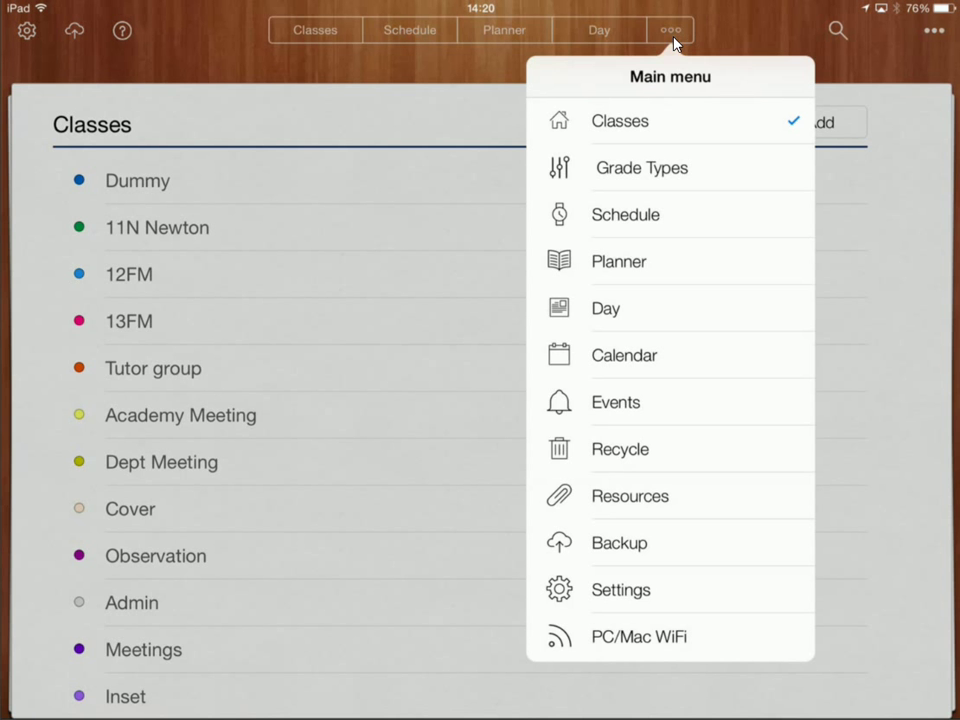
left_click(706, 376)
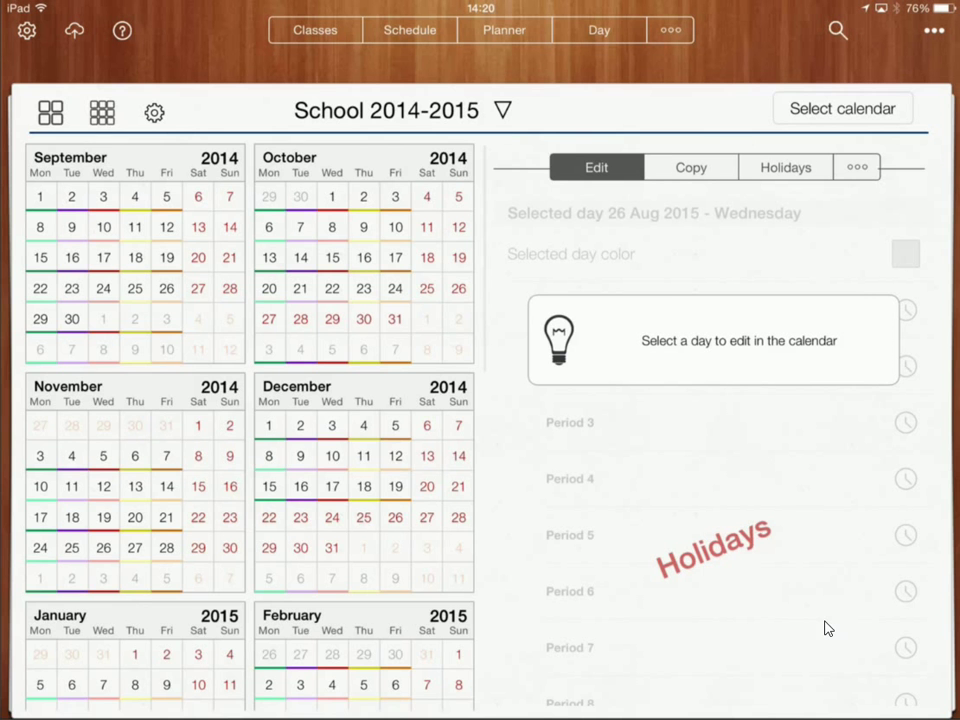
left_click(502, 111)
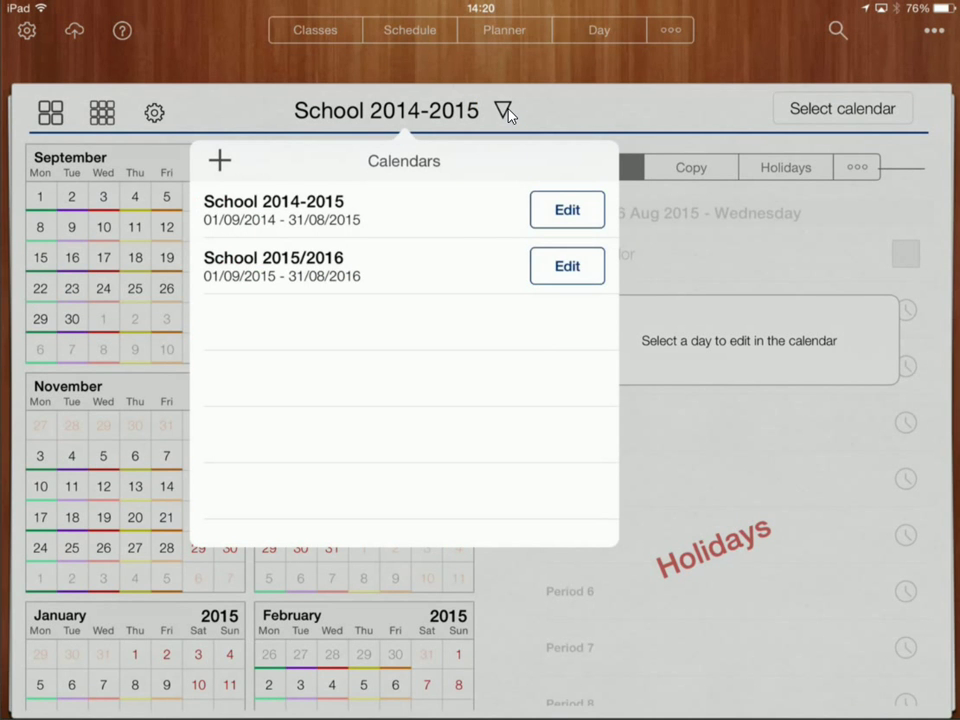
left_click(465, 259)
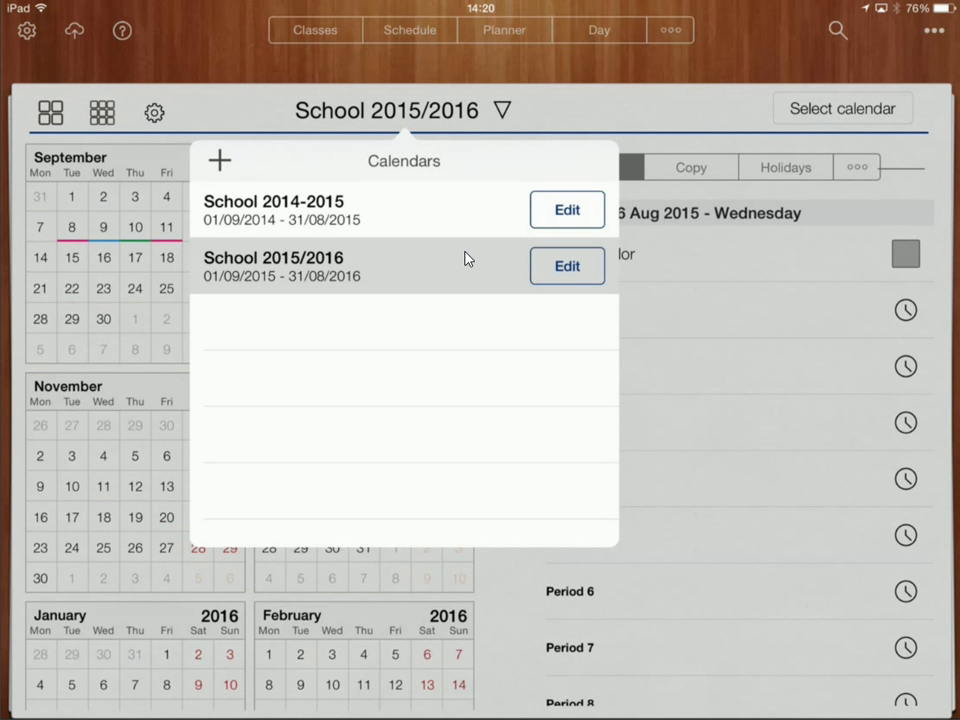
left_click(464, 262)
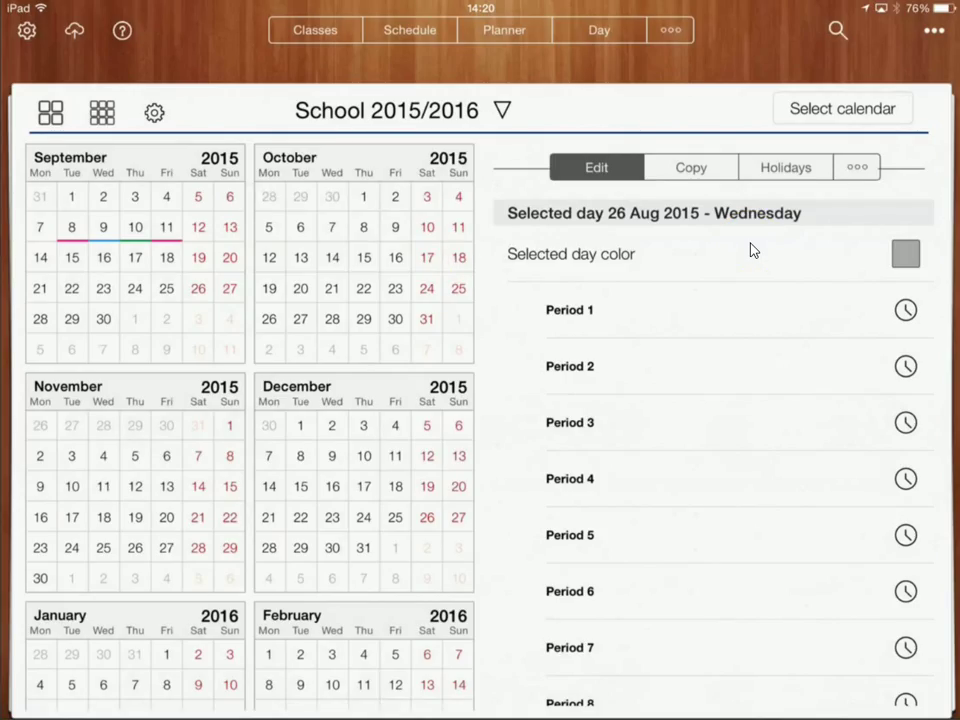
- Assign class 11N Newton to Period 1 on Monday 7 September 2015 with location M01
left_click(40, 227)
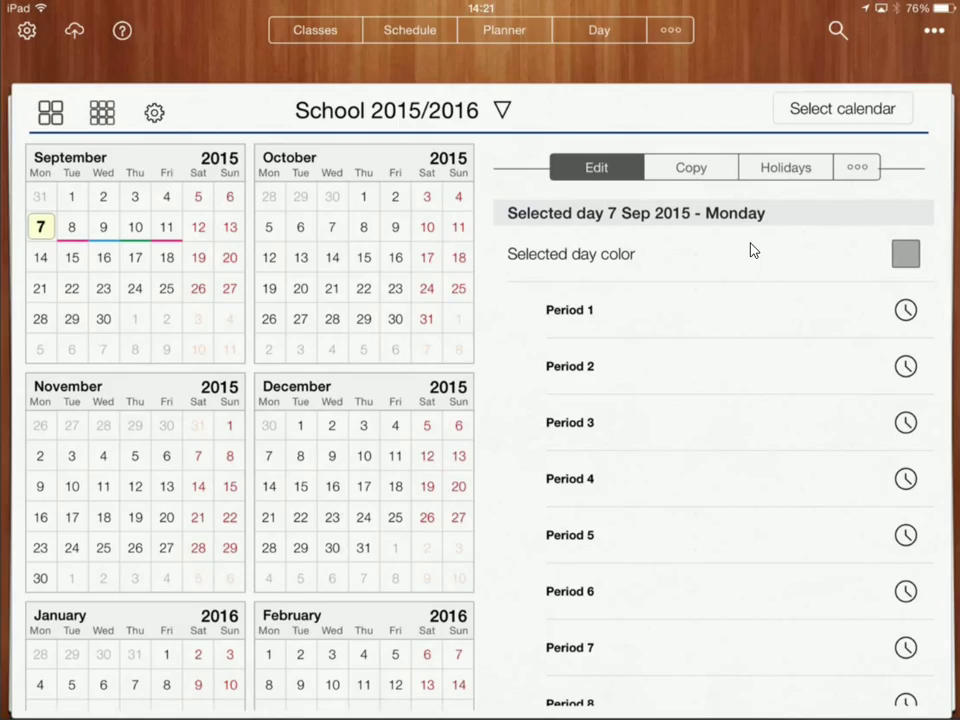
left_click(681, 302)
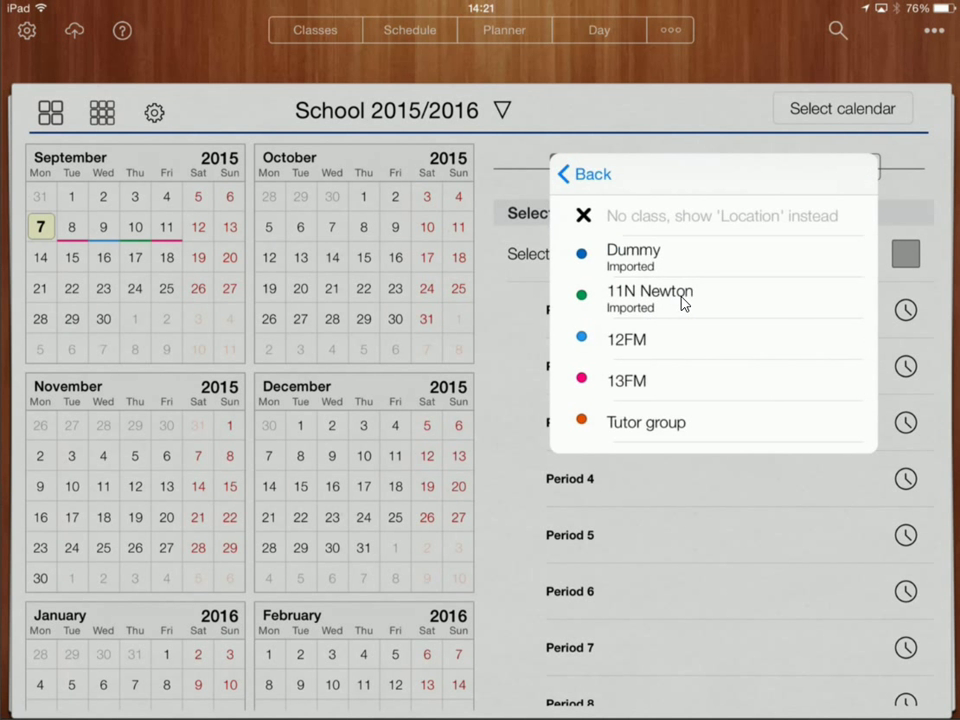
left_click(683, 302)
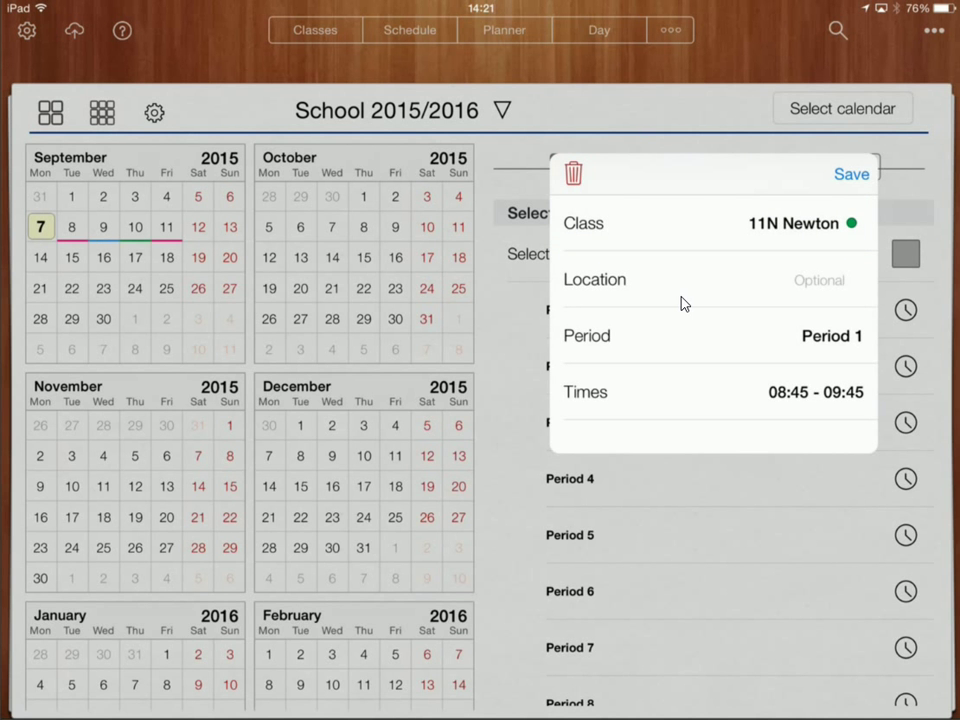
left_click(683, 302)
type("M")
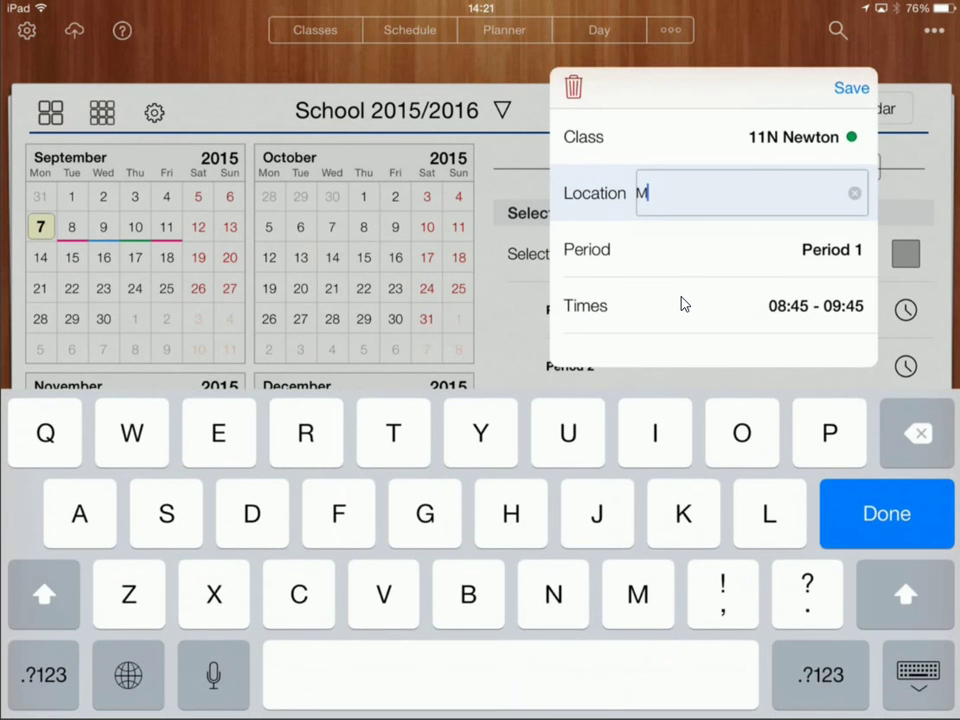
type("01")
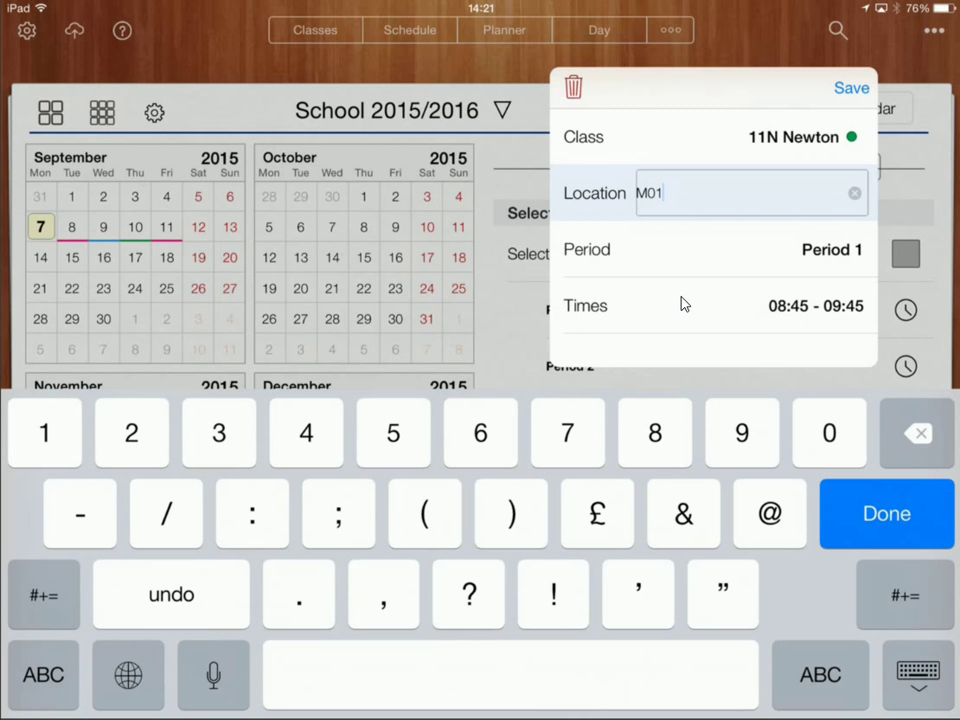
key("Return")
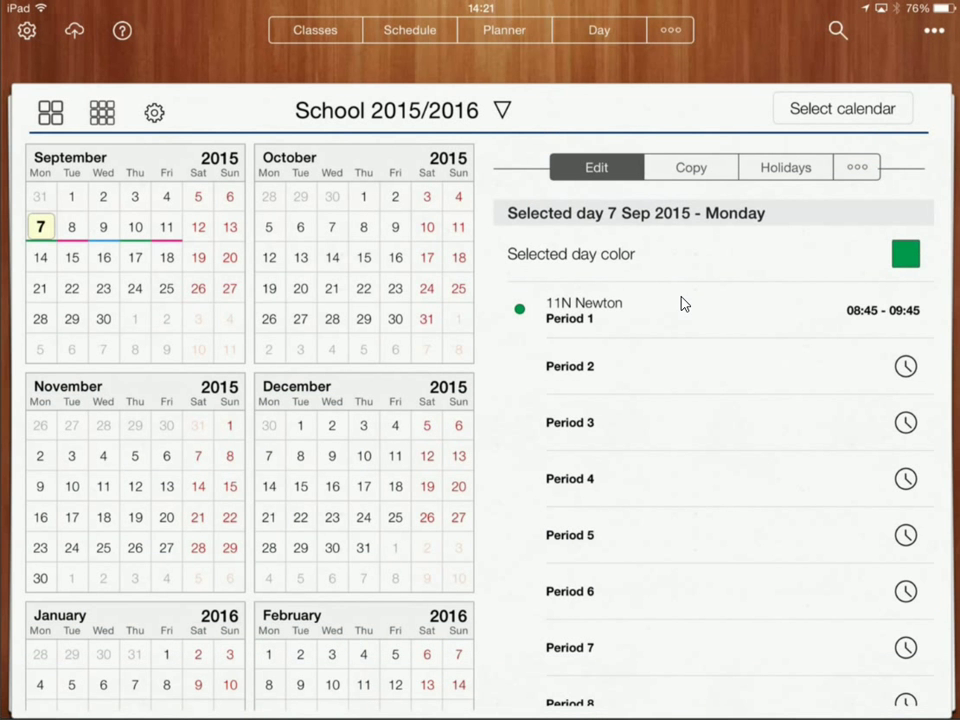
- Review the saved Period 1 lesson's details and the periods it could be moved to
left_click(683, 303)
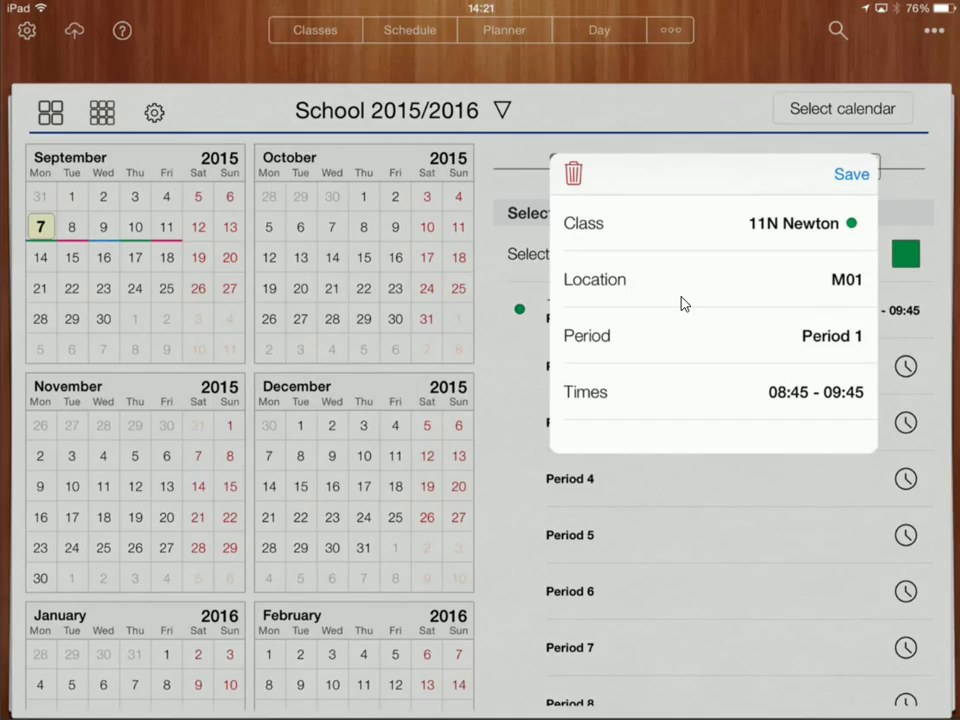
left_click(683, 303)
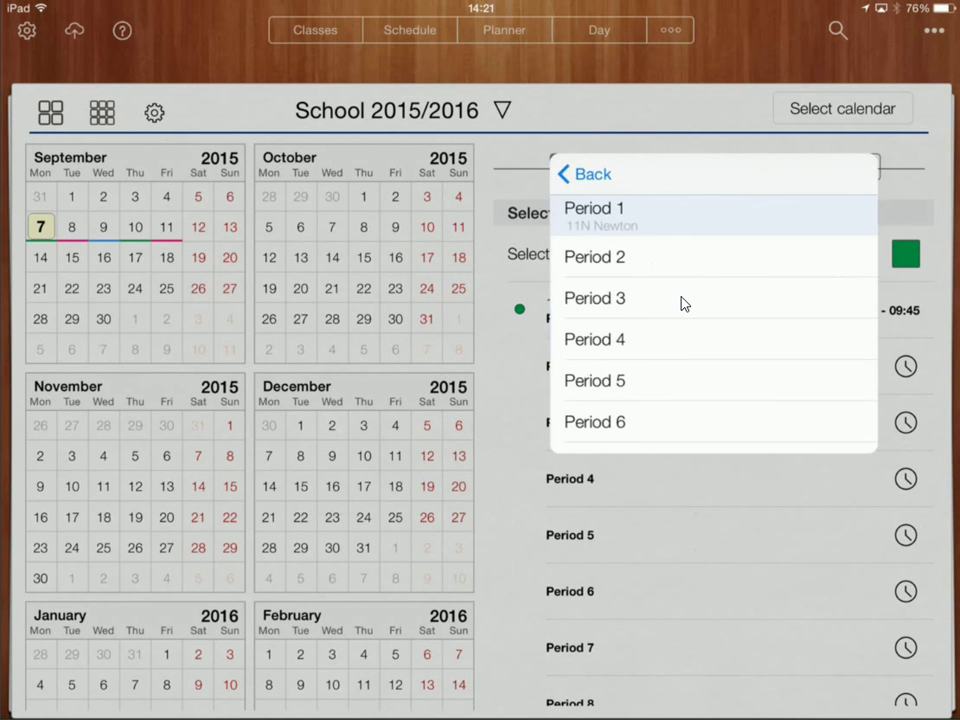
scroll(683, 303, "down", 5)
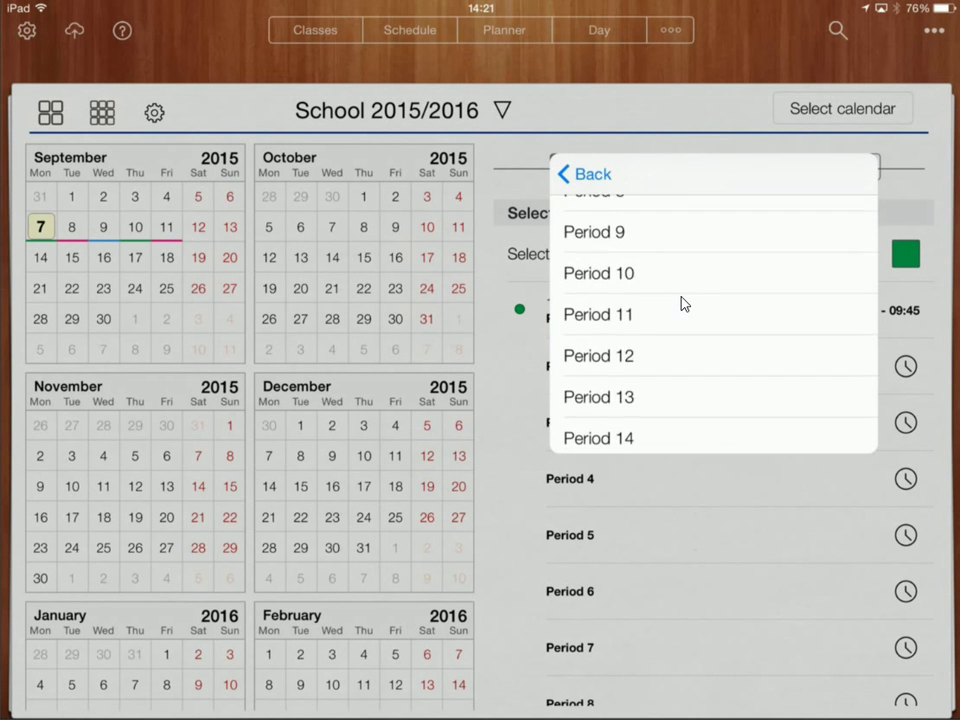
scroll(684, 303, "up", 8)
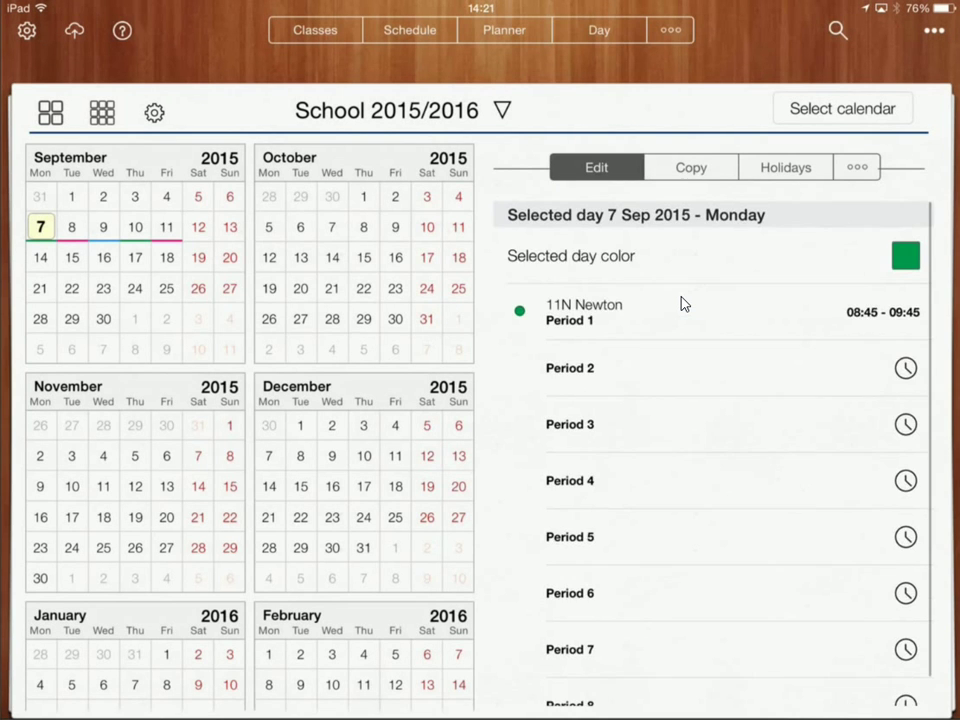
- Assign Tutor group to Period 5 on 7 September 2015 with location M01
scroll(681, 297, "down", 1)
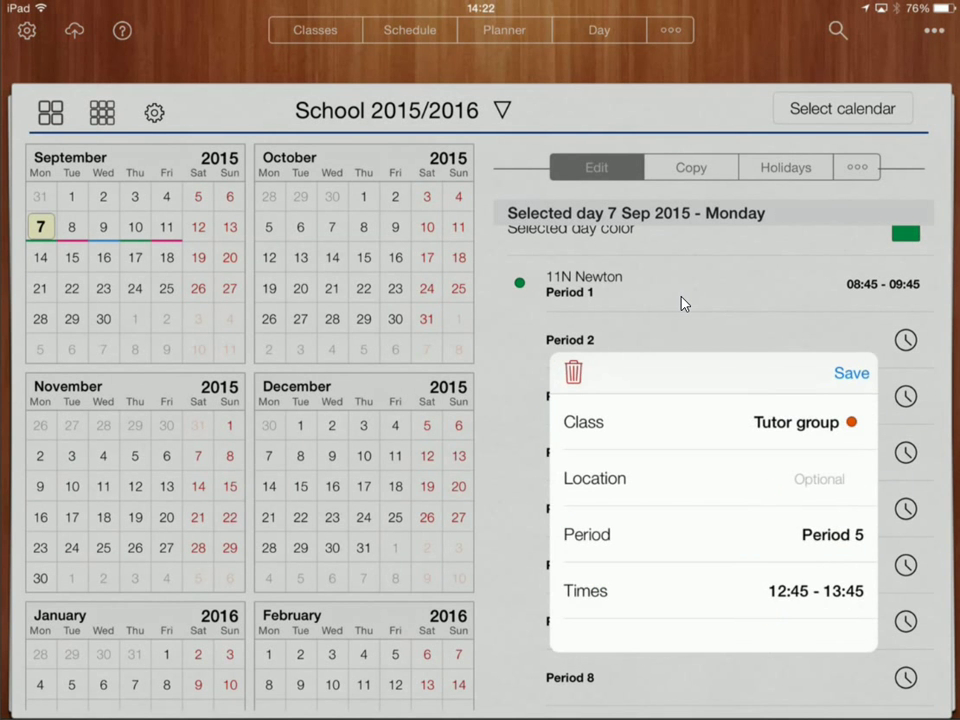
left_click(700, 478)
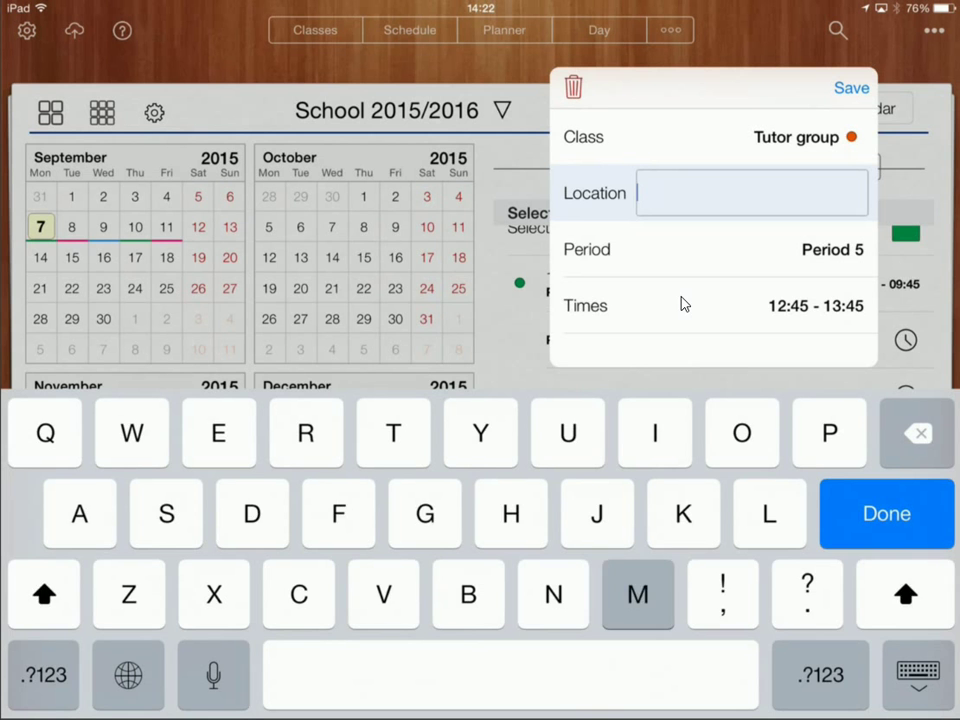
type("M")
left_click(898, 671)
type("01")
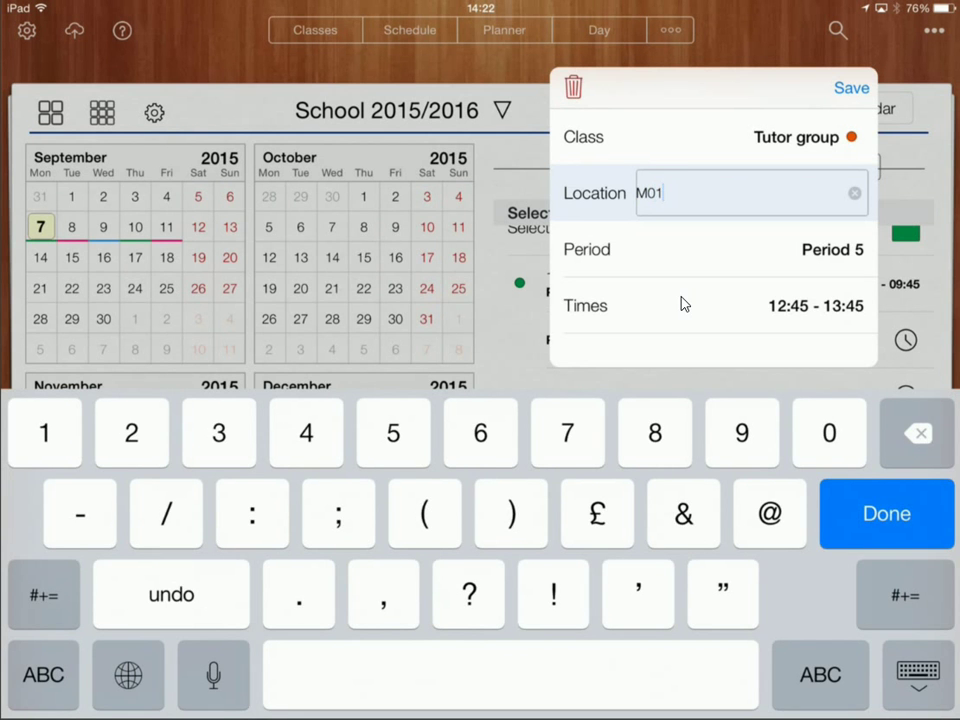
key("Return")
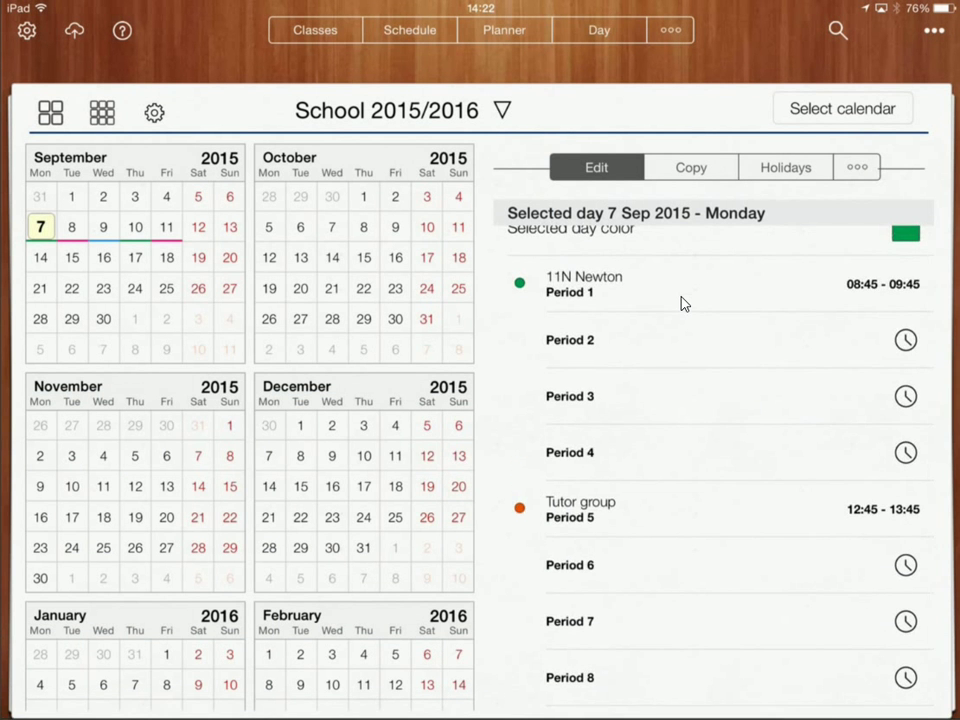
- Assign class 12FM to Period 6 on 7 September 2015 with location M01
left_click(570, 565)
left_click(583, 467)
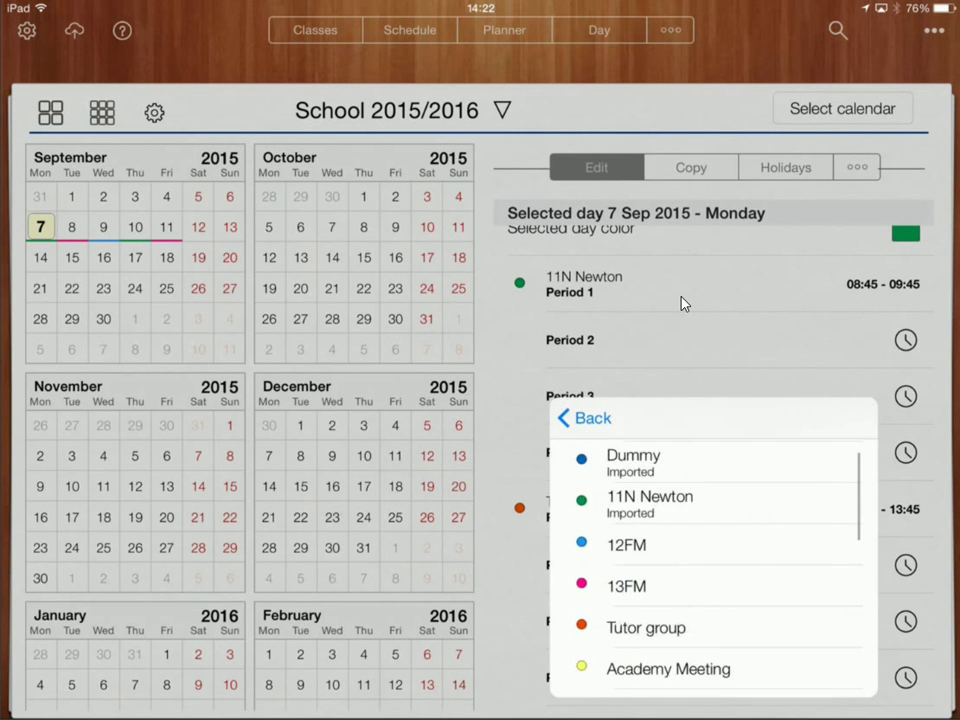
scroll(713, 565, "down", 1)
left_click(627, 487)
left_click(750, 523)
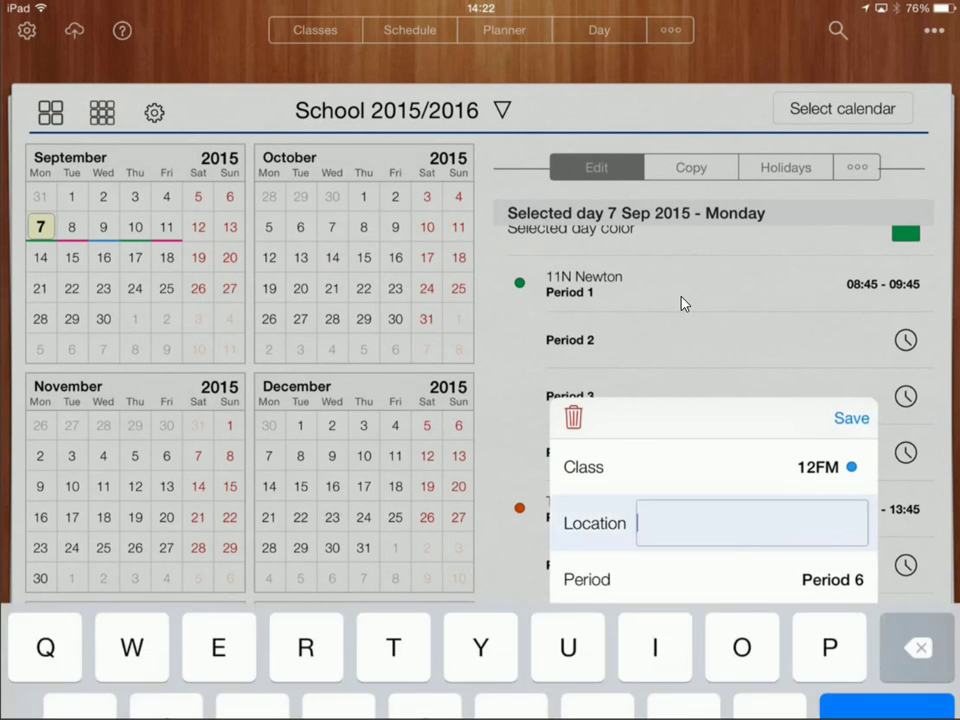
type("M0")
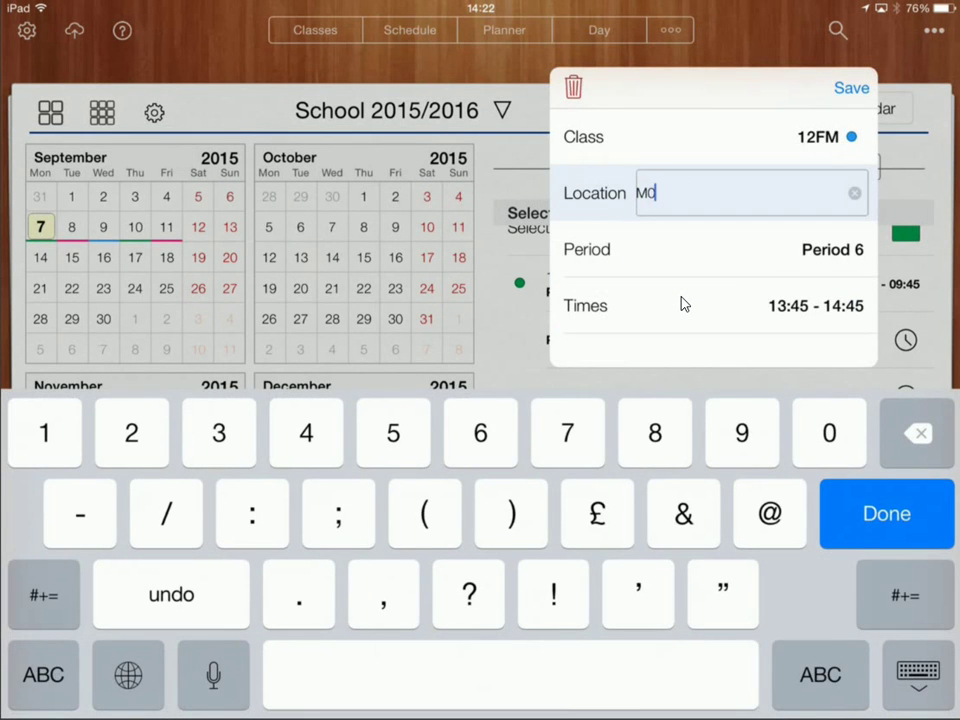
type("1")
left_click(851, 88)
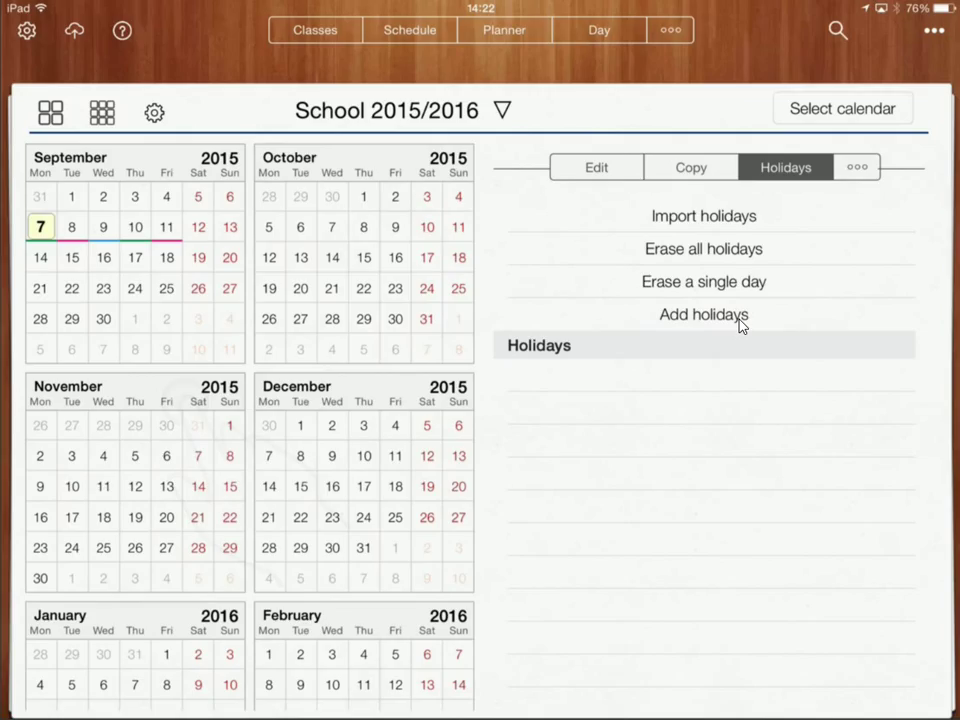
- Mark the weekdays 26–30 October 2015 and 21 December 2015 to 1 January 2016 as holidays
left_click(268, 319)
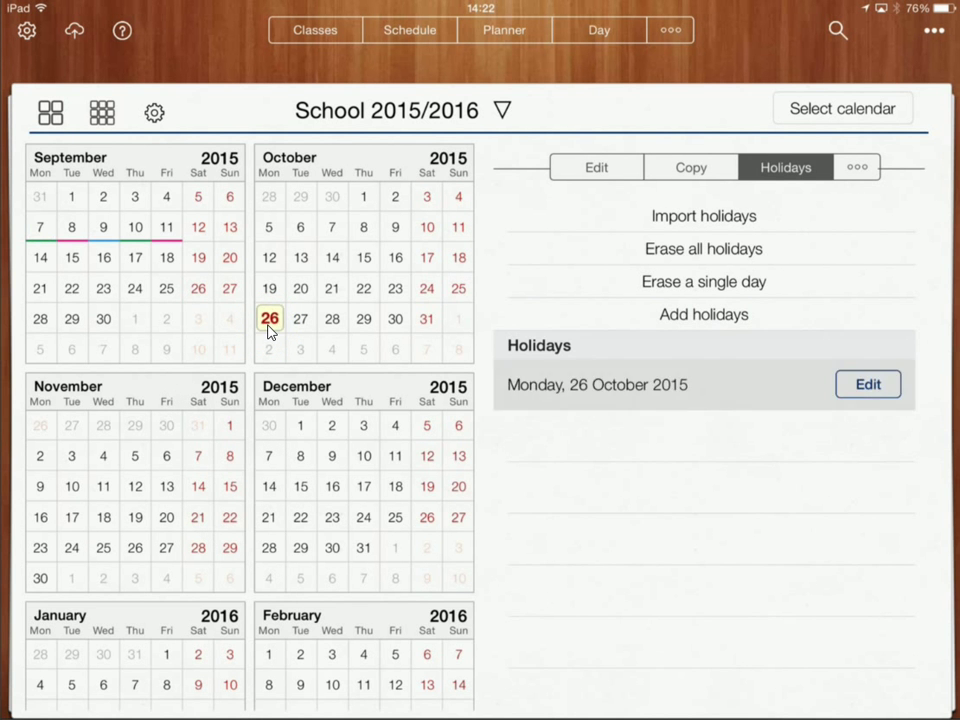
left_click(300, 319)
left_click(332, 319)
left_click(364, 319)
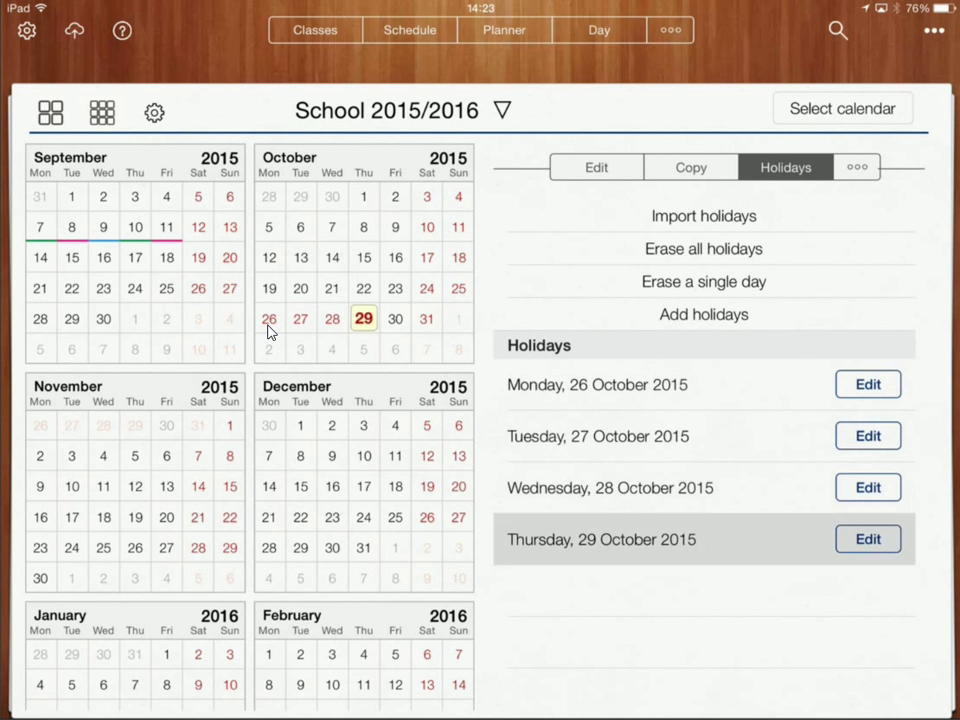
left_click(395, 319)
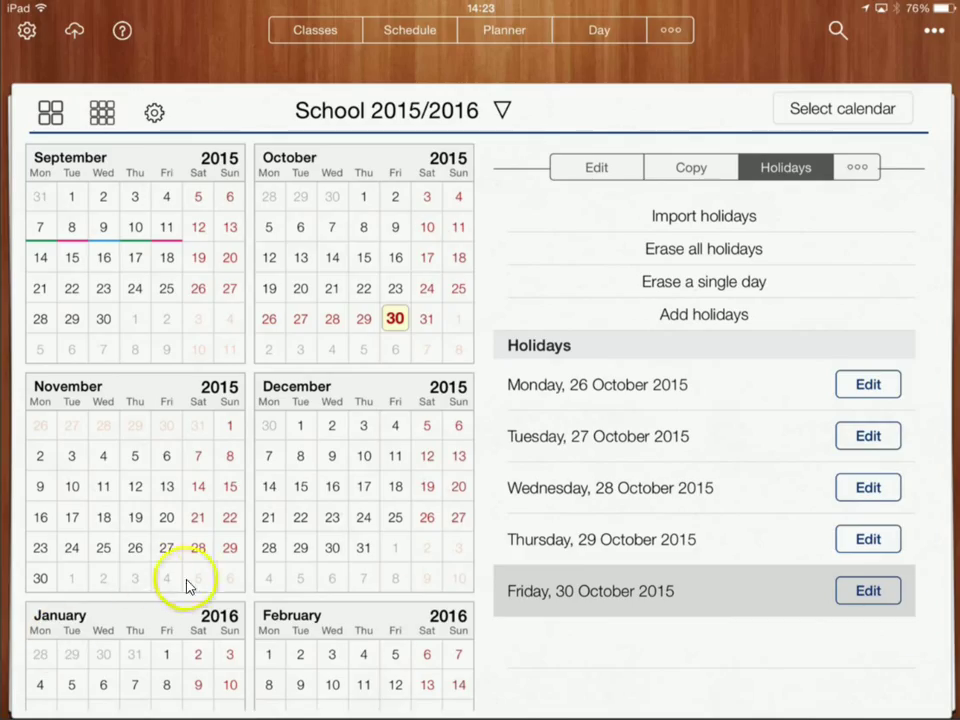
left_click(264, 518)
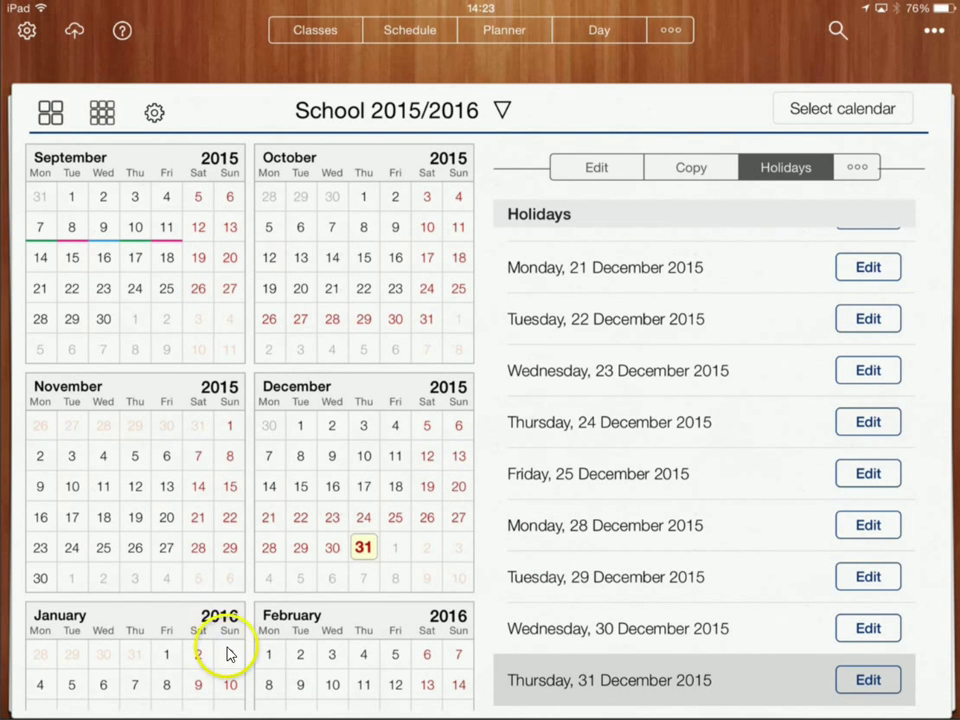
left_click(170, 660)
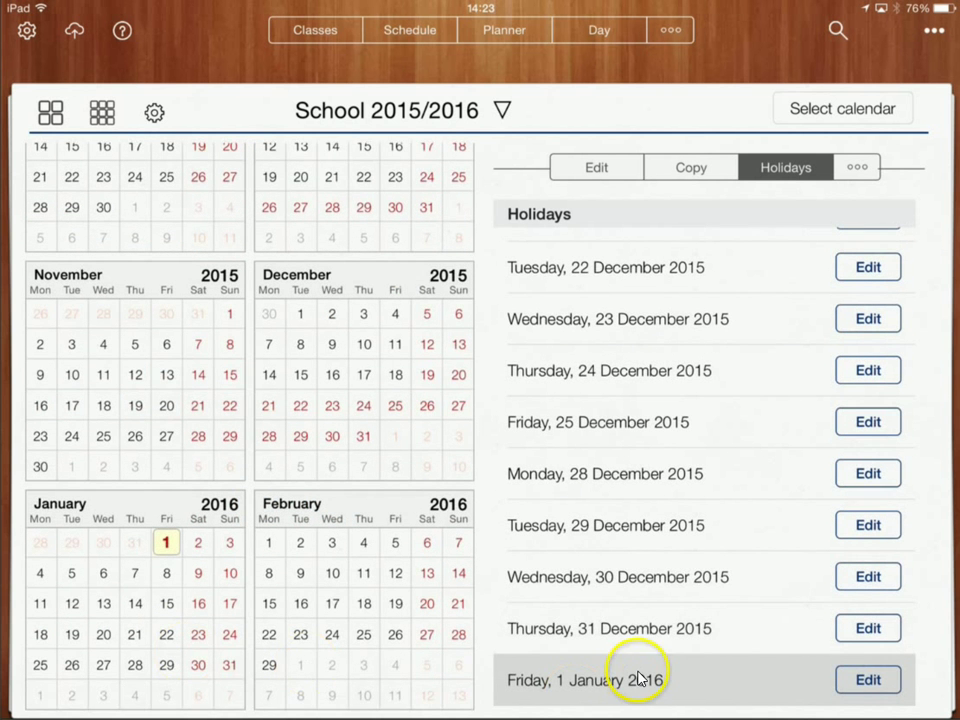
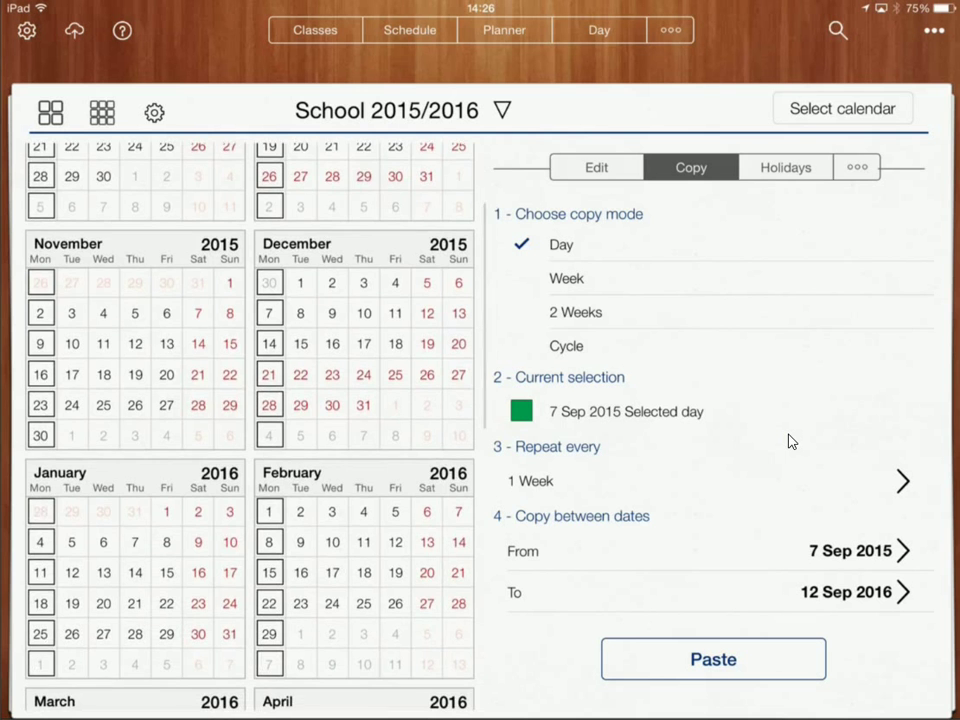
- Set the copy mode to Week with 7–13 September 2015 as the source week, and keep it repeating every 1 week
scroll(249, 425, "up", 2)
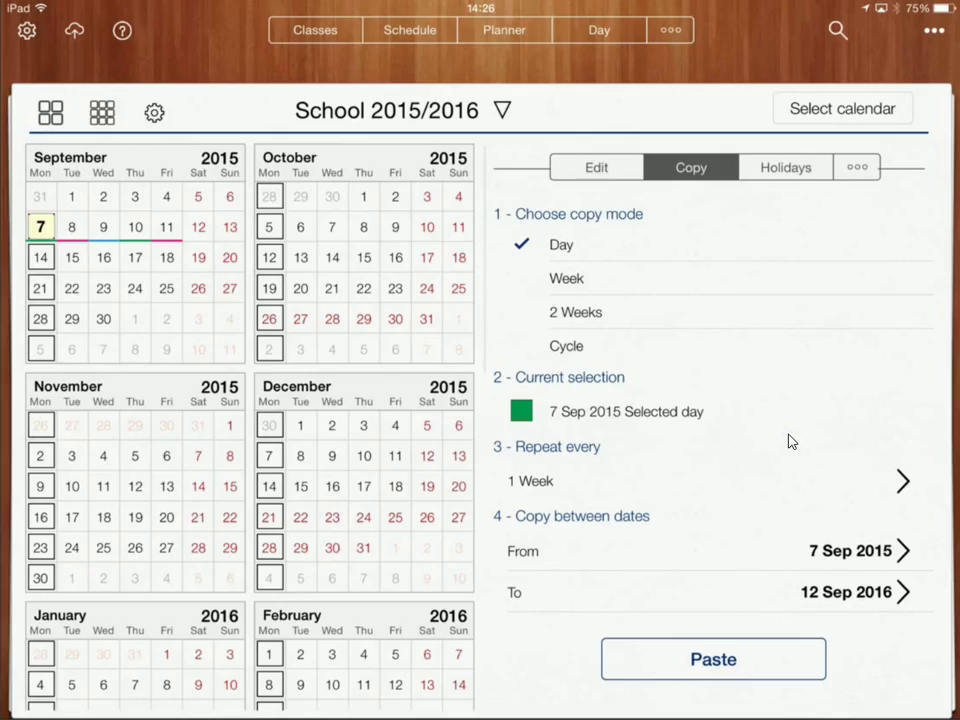
left_click(566, 278)
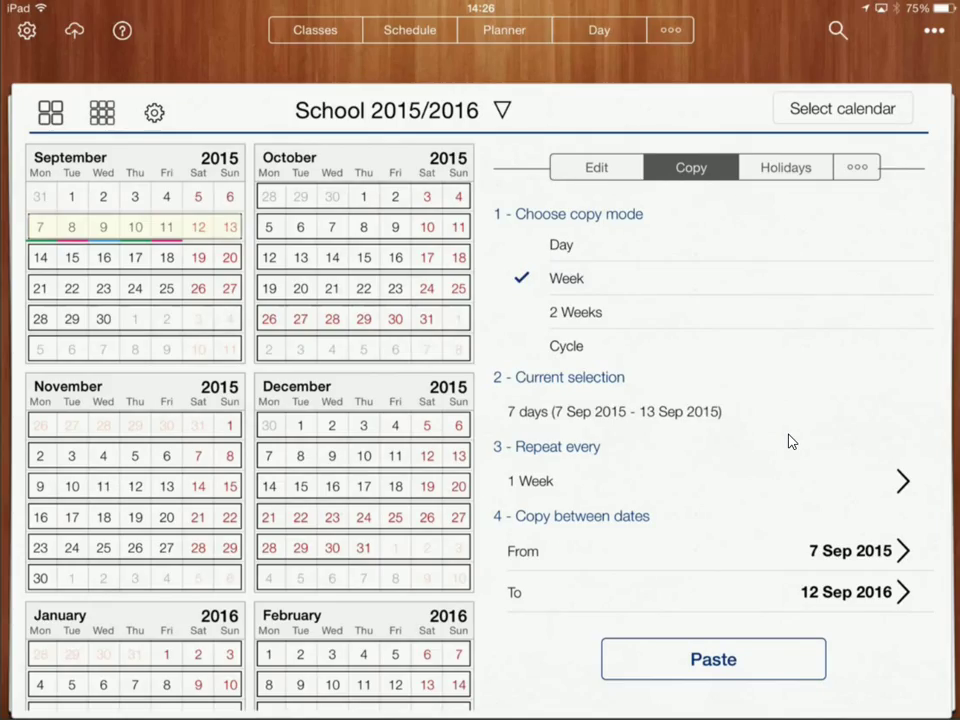
left_click(135, 257)
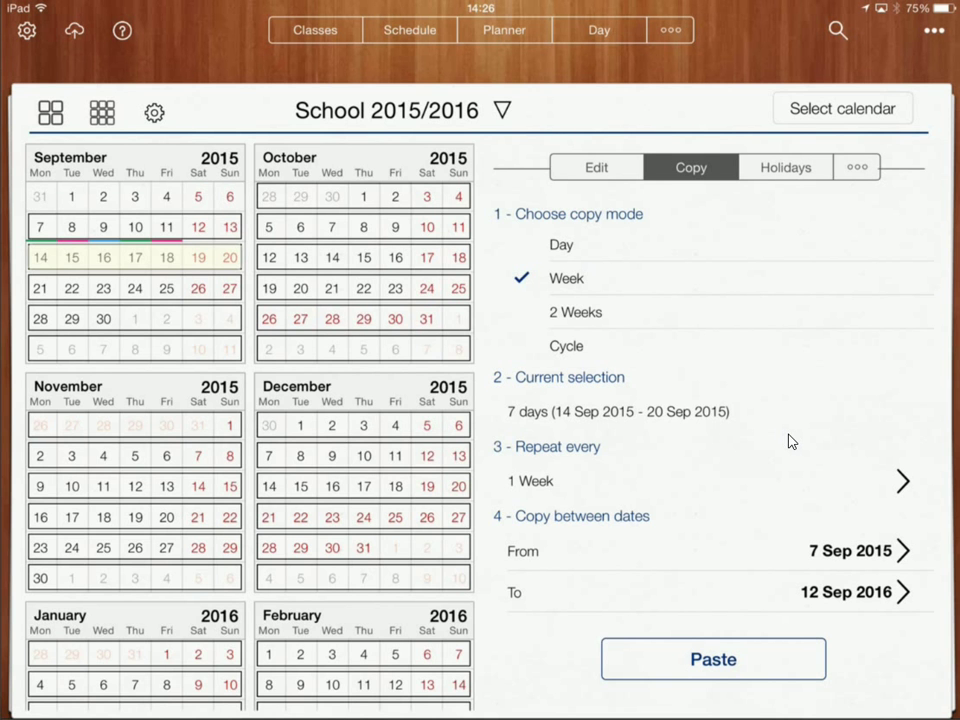
left_click(135, 227)
scroll(245, 400, "down", 1)
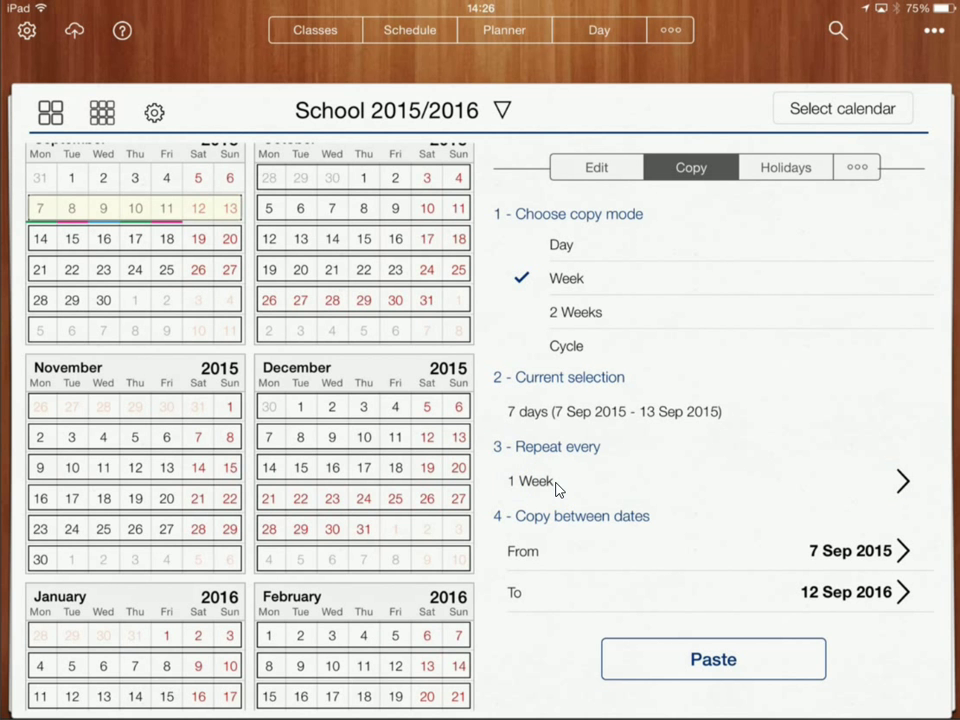
left_click(557, 489)
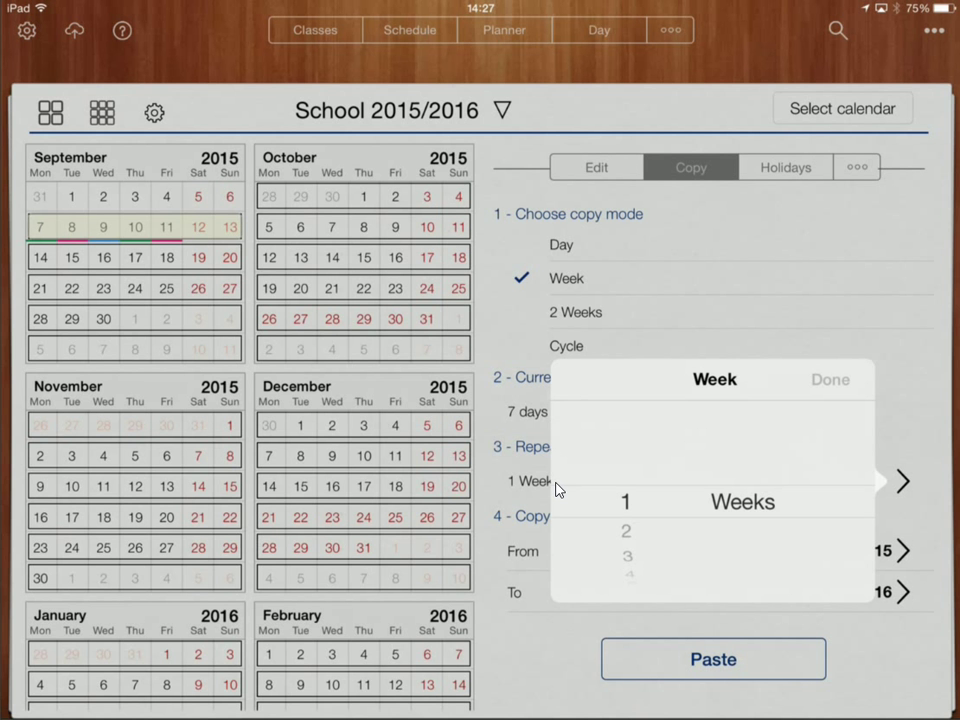
left_click(557, 489)
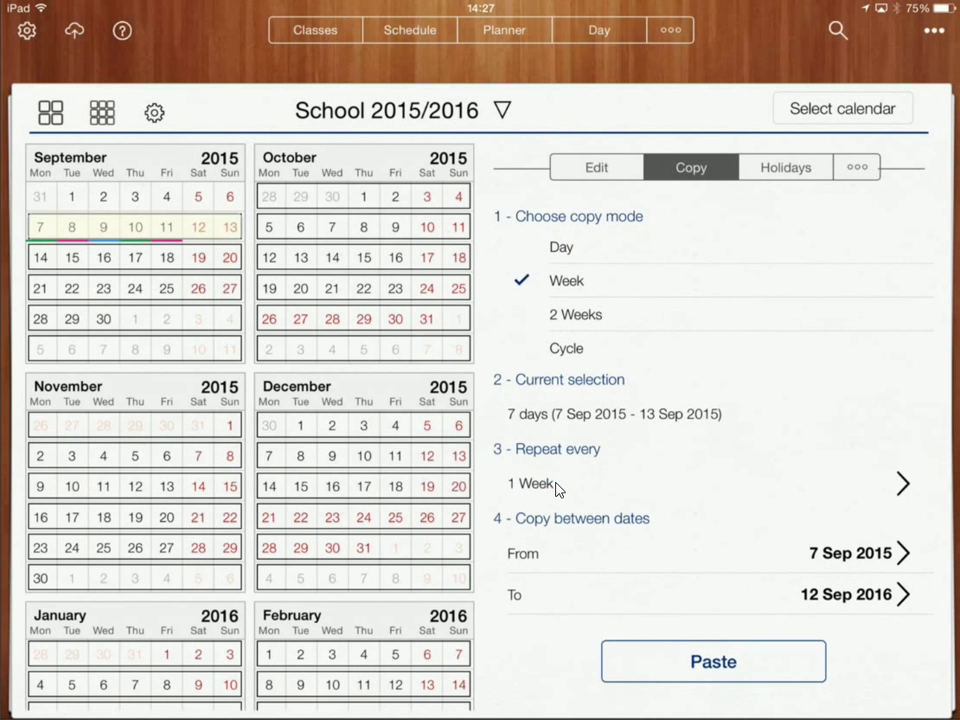
- Set the end date of the copy range to 31 January 2016
left_click(592, 672)
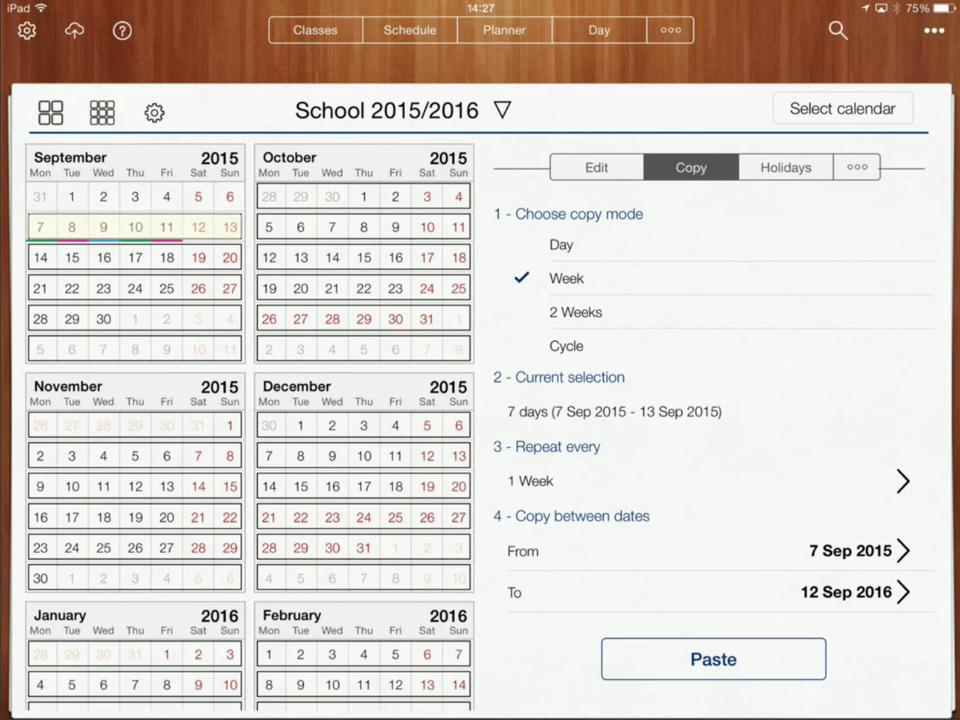
scroll(250, 430, "down", 3)
scroll(250, 430, "up", 1)
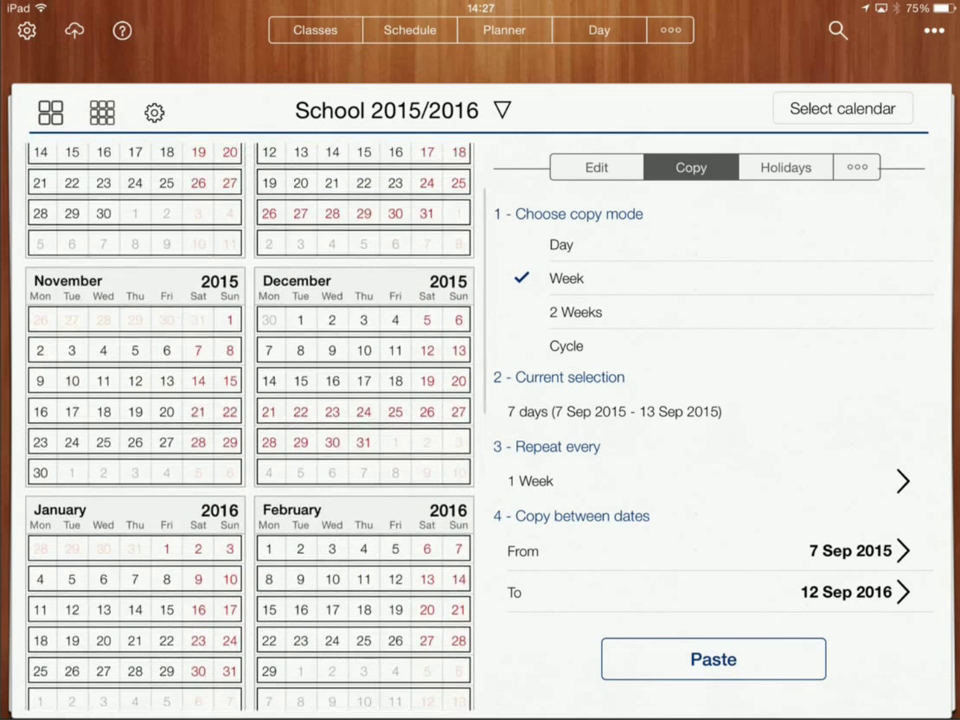
left_click(713, 592)
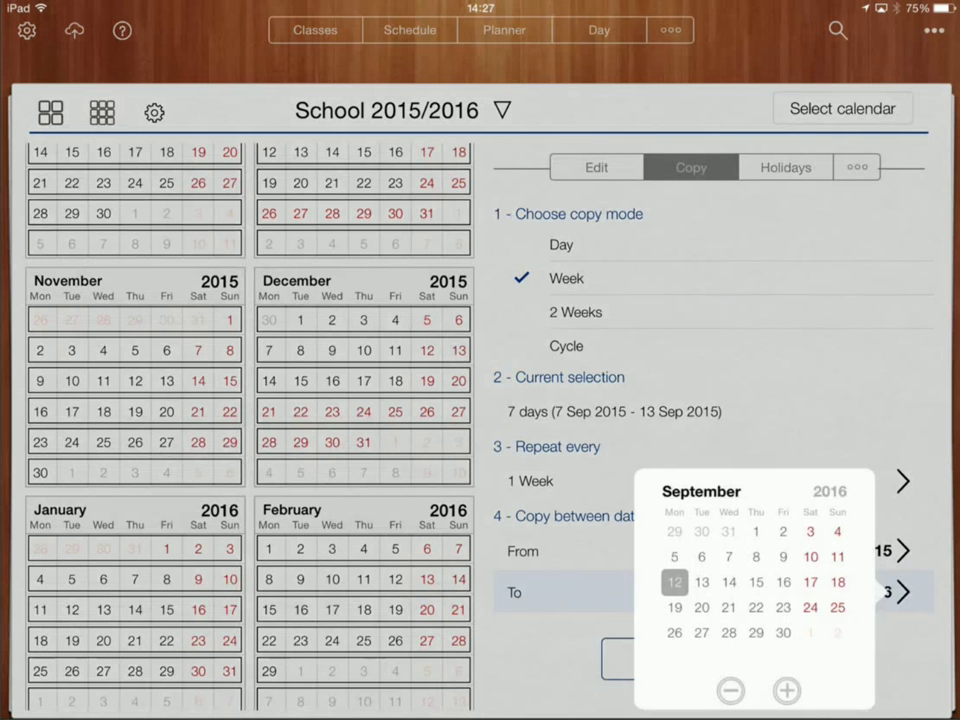
left_click(730, 690)
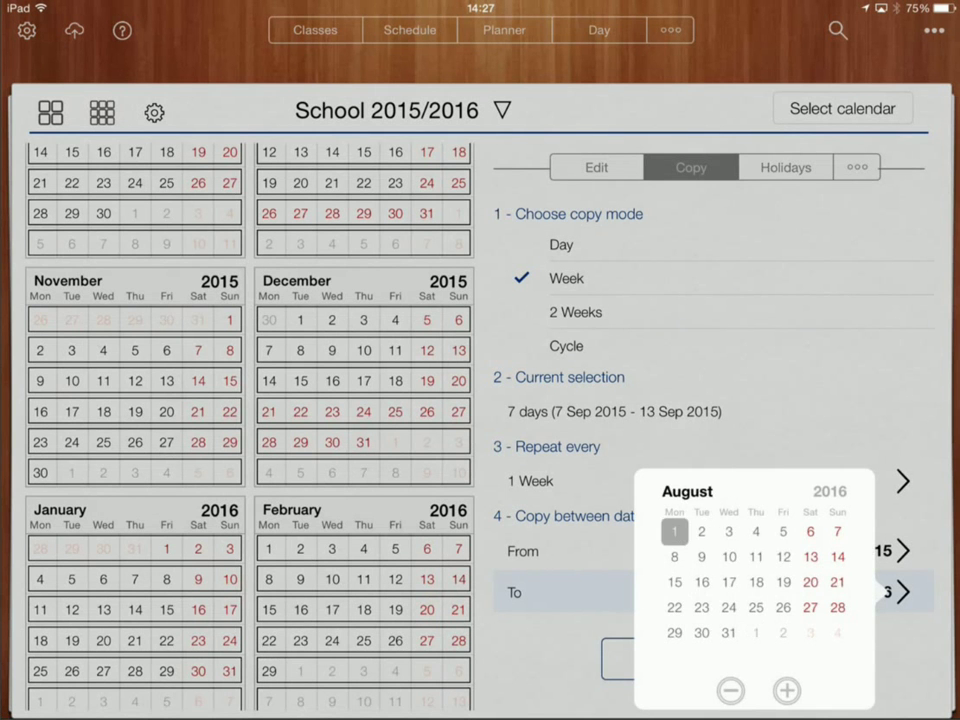
left_click(730, 690)
left_click(730, 690)
left_click(730, 690)
left_click(730, 690)
left_click(730, 690)
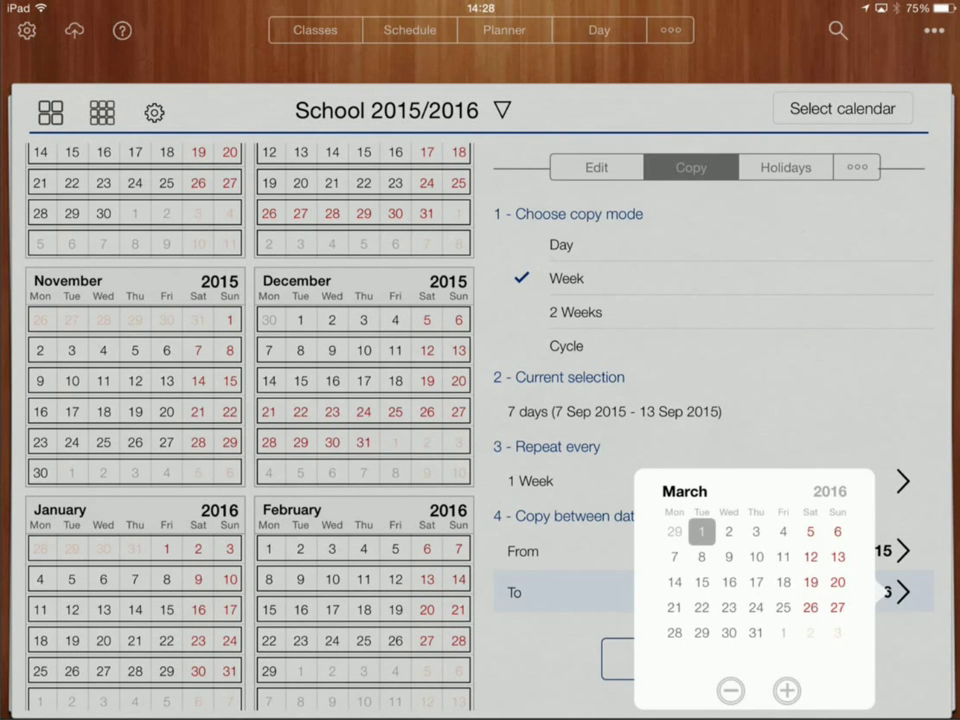
left_click(730, 690)
left_click(730, 690)
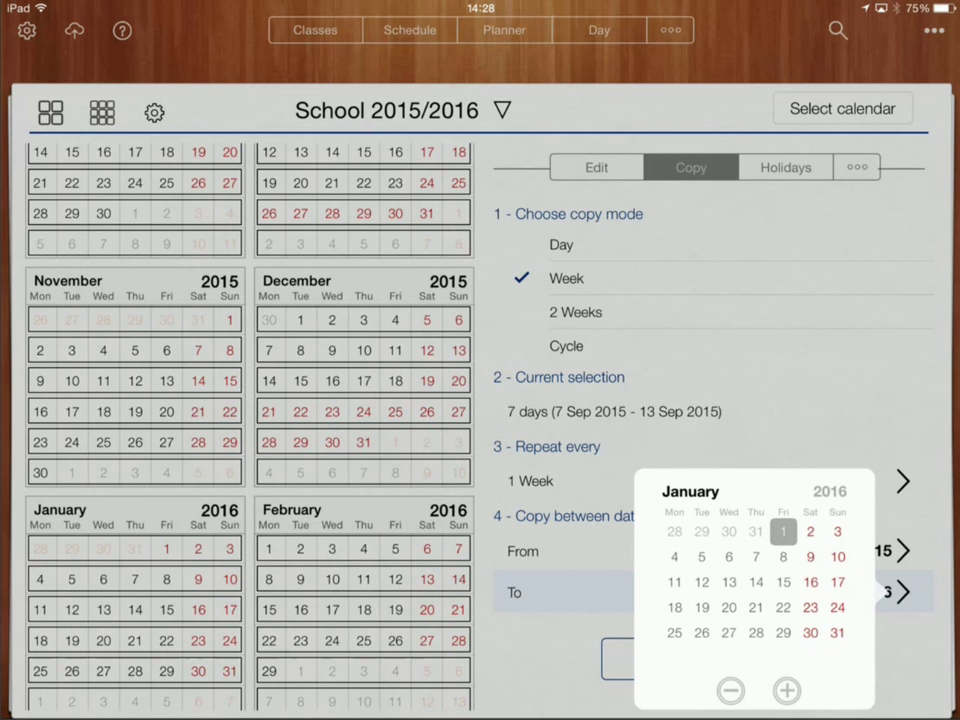
left_click(837, 632)
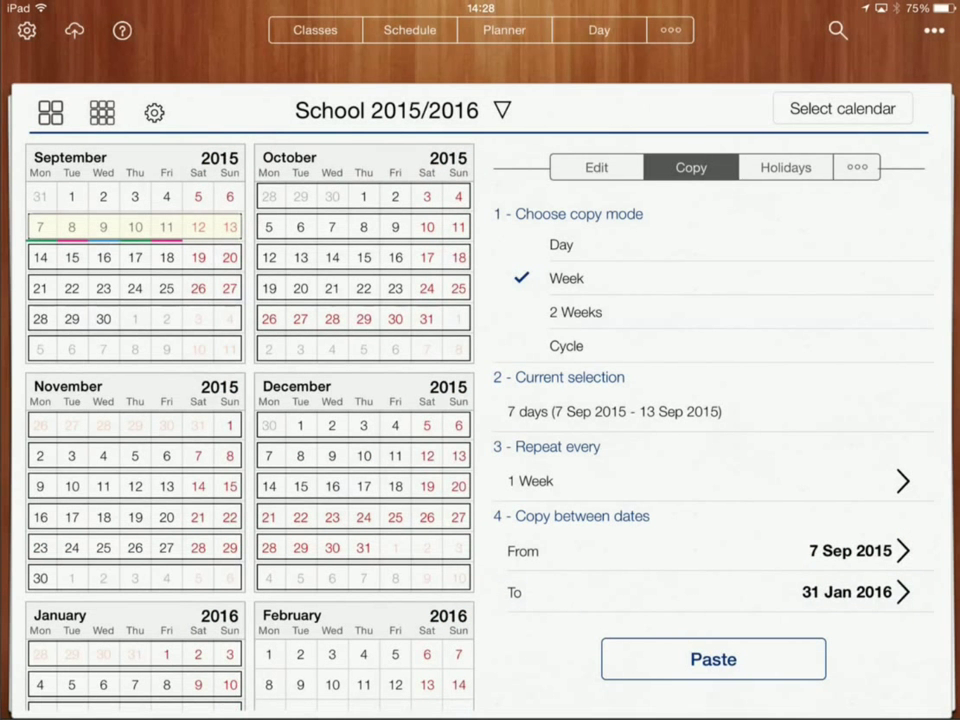
- Paste the selected week's lessons weekly from 7 September 2015 to 31 January 2016 and check the resulting calendar
scroll(250, 420, "down", 5)
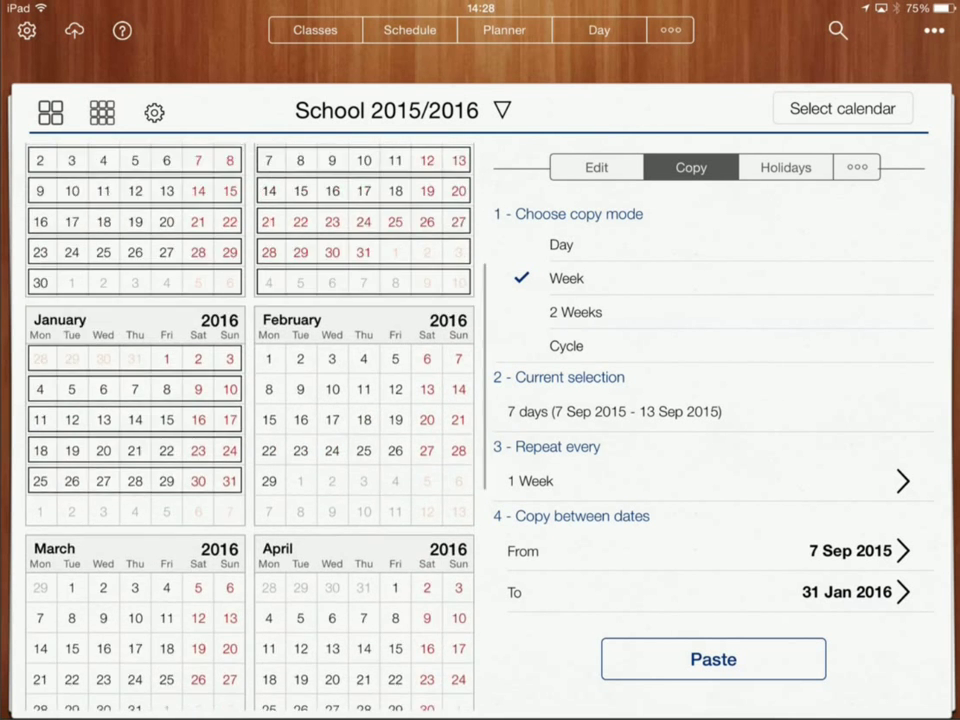
scroll(250, 420, "up", 3)
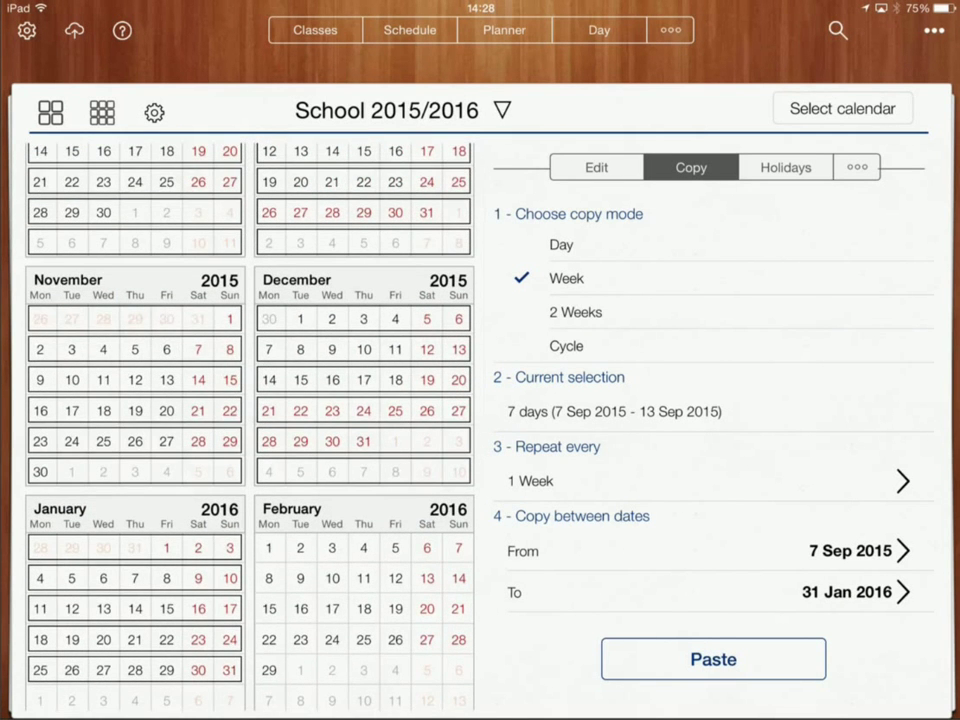
left_click(713, 659)
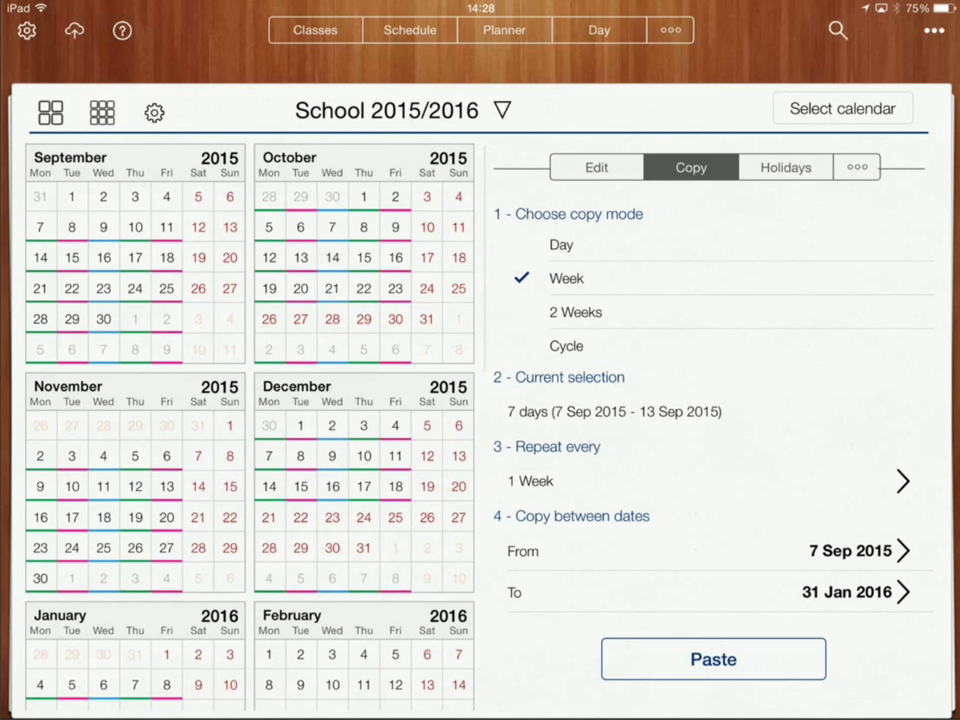
scroll(250, 420, "down", 5)
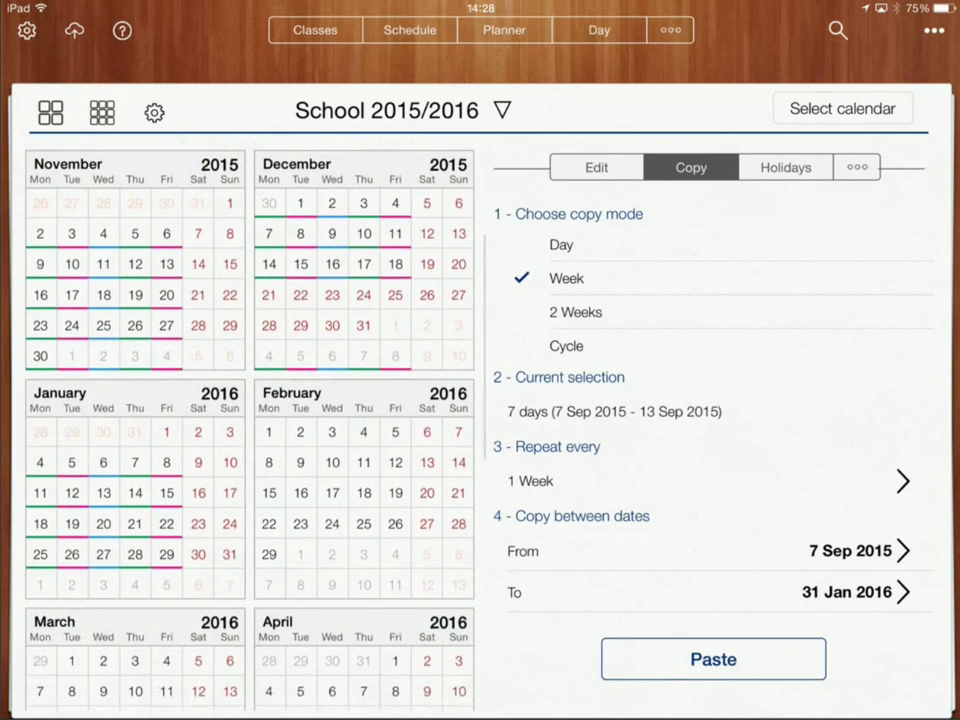
scroll(250, 420, "up", 5)
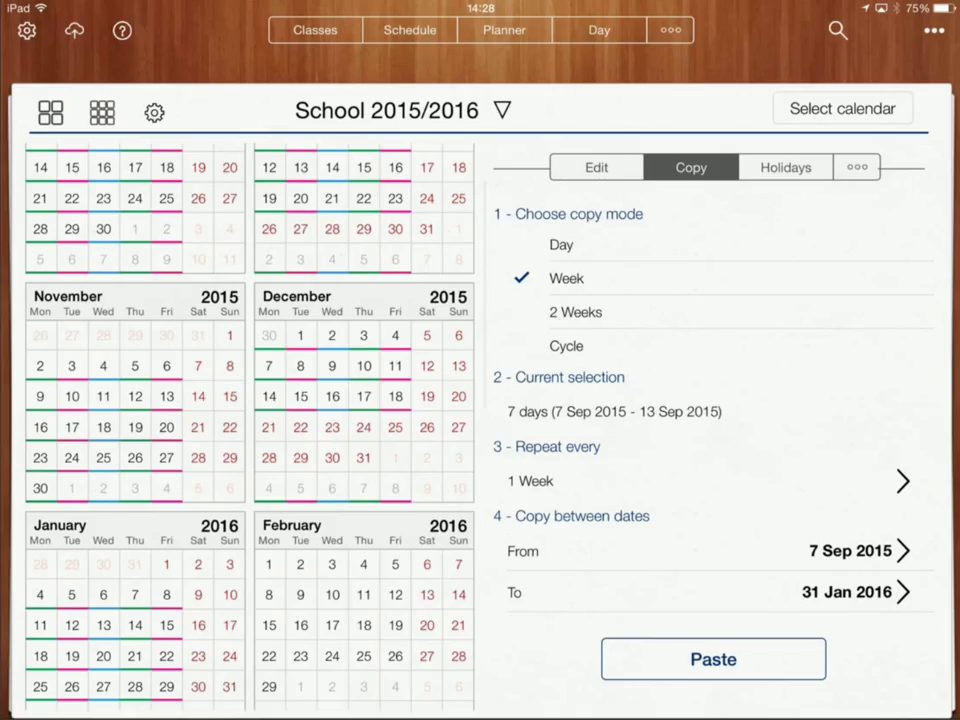
scroll(246, 420, "up", 3)
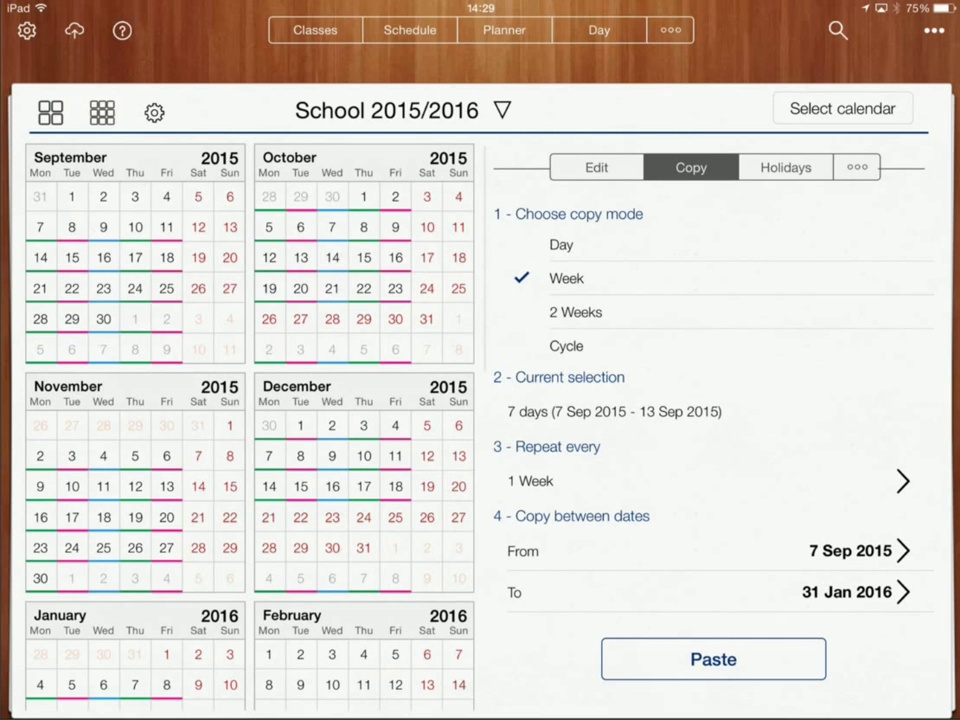
- Open the weekly planner and examine the copied lessons across the September 2015 weeks
left_click(540, 27)
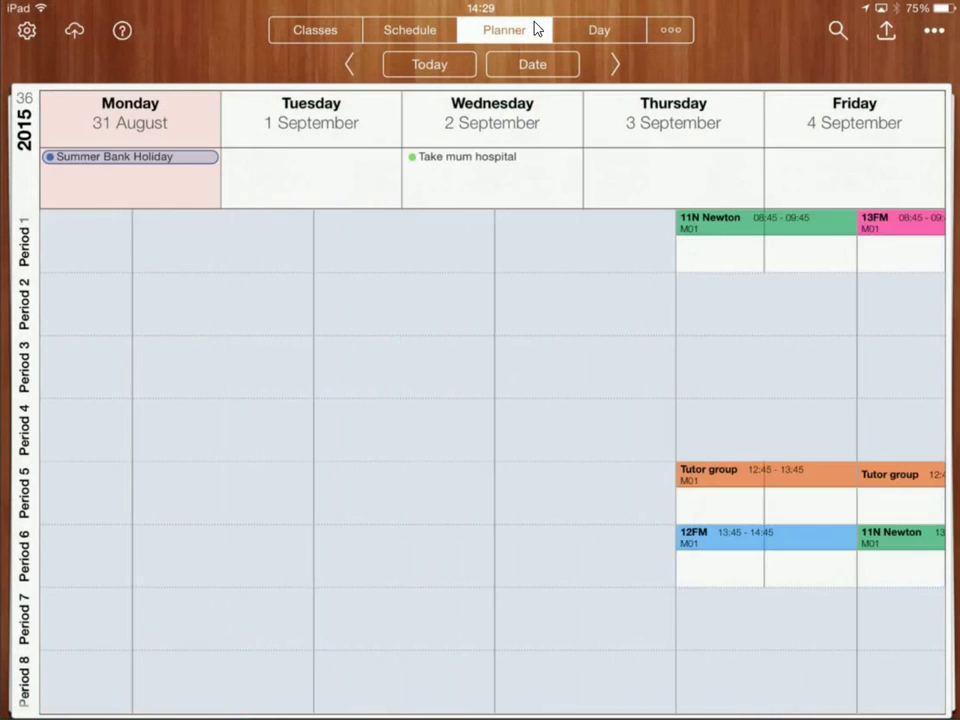
left_click(507, 33)
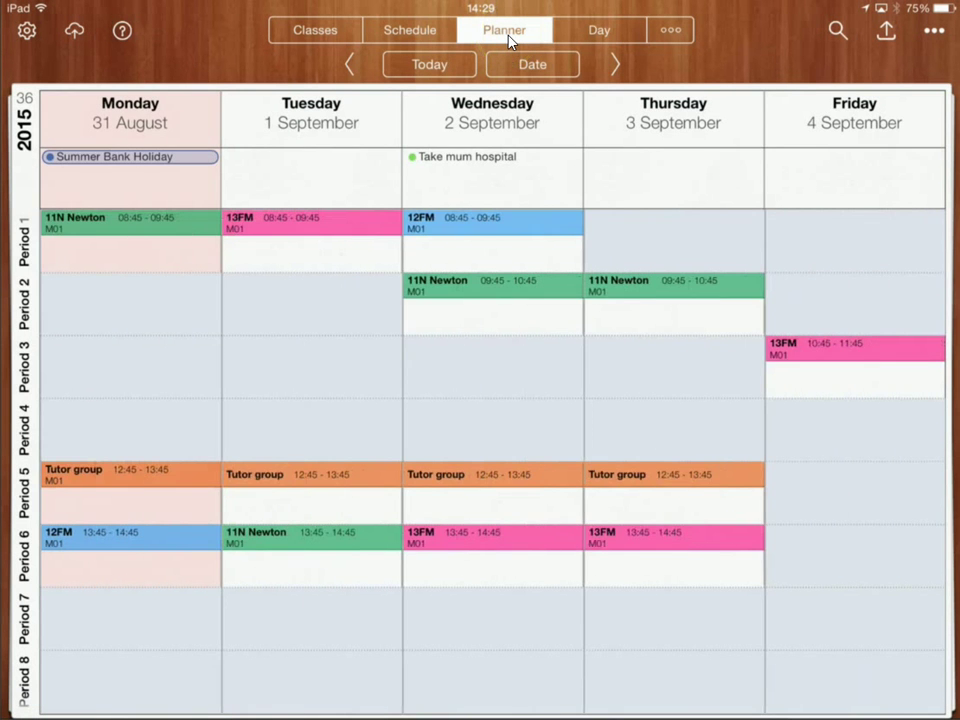
left_click(509, 36)
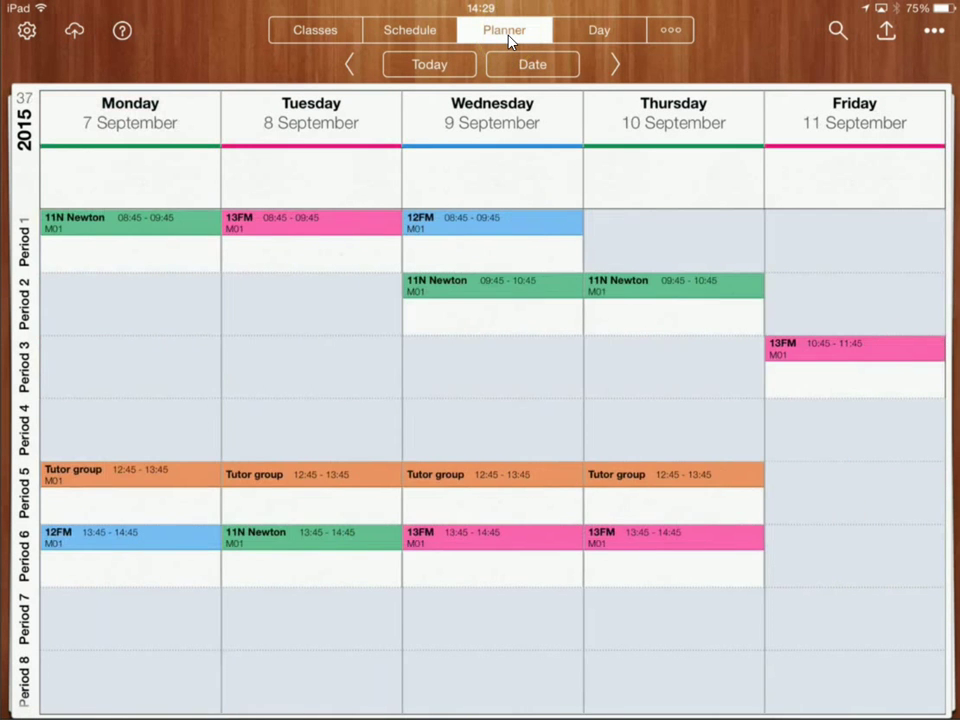
left_click(509, 36)
left_click(509, 36)
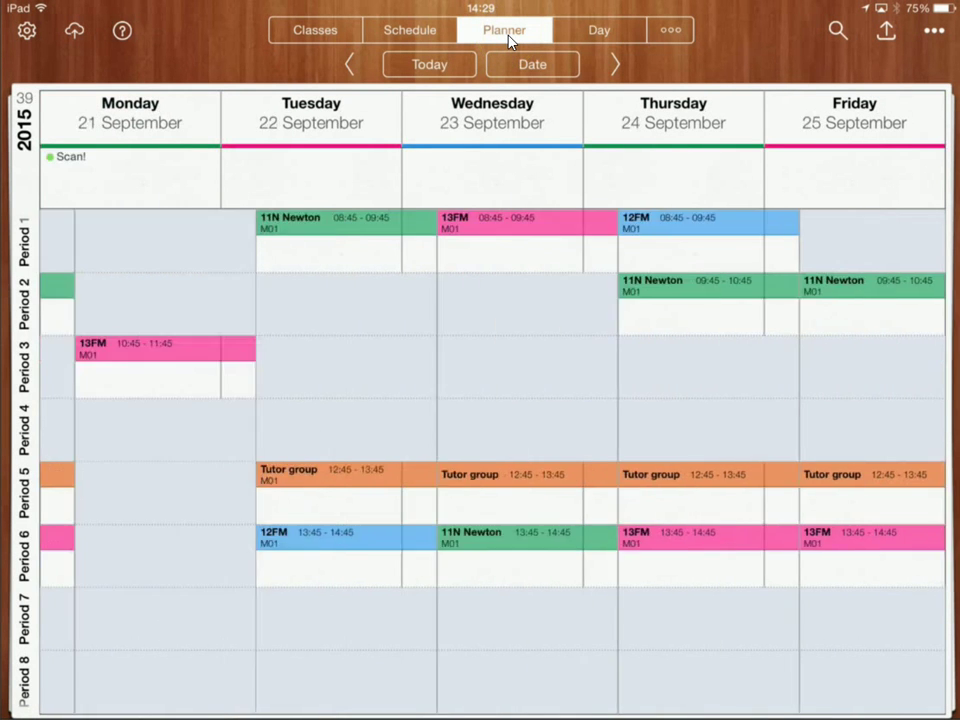
left_click(509, 36)
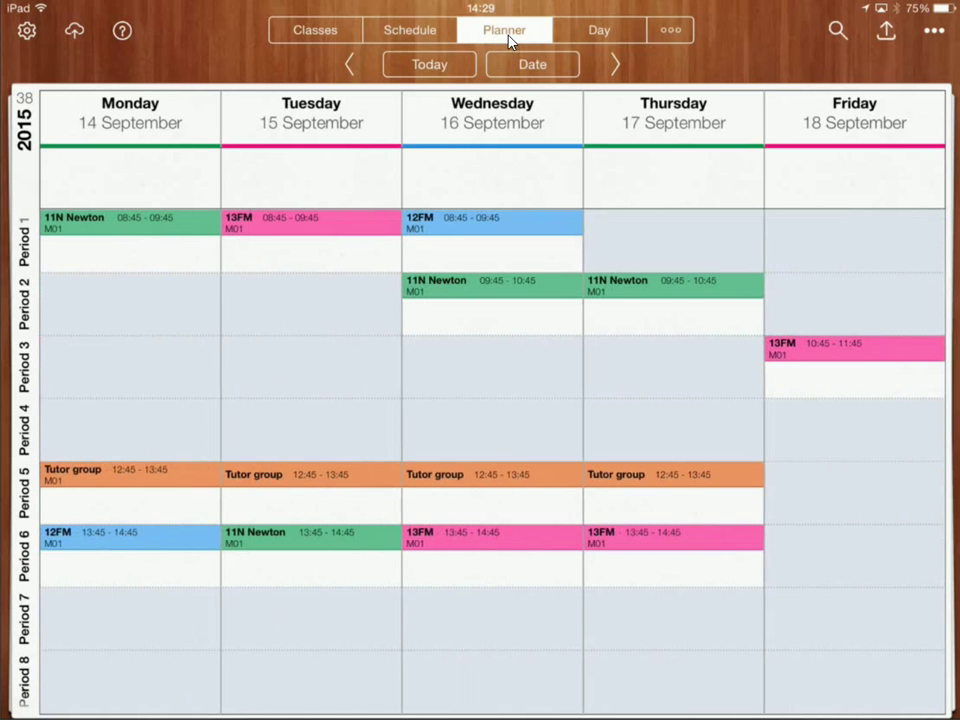
left_click(509, 36)
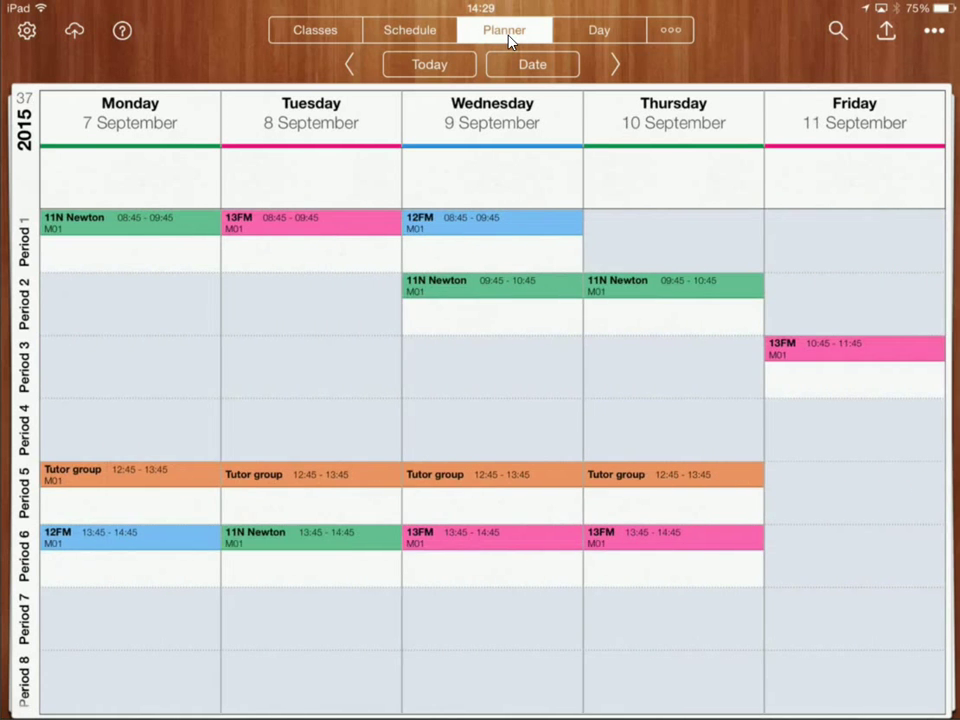
left_click(509, 36)
left_click(509, 36)
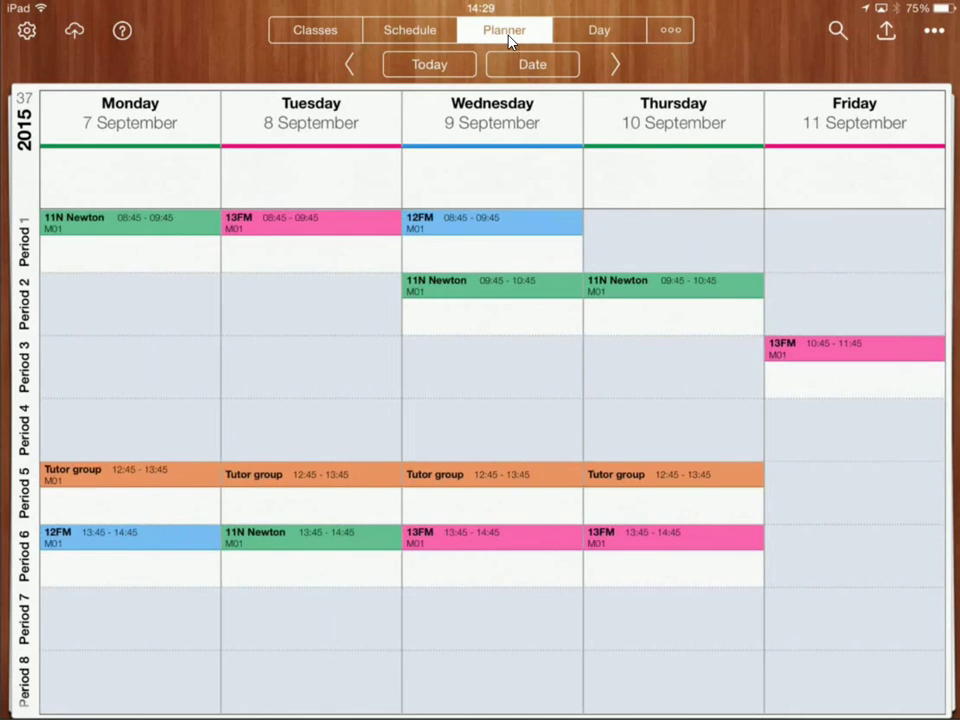